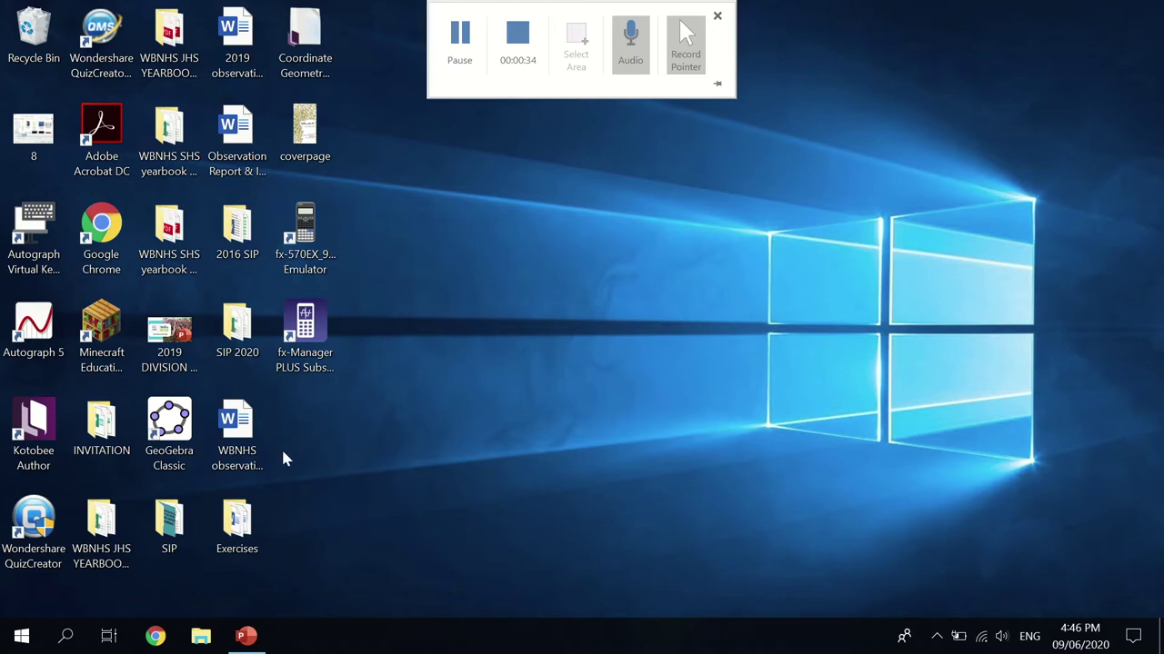
- Restore the COVID-19 prevention presentation window from the PowerPoint taskbar icon
{"action": "left_click", "coordinate": [256, 641]}
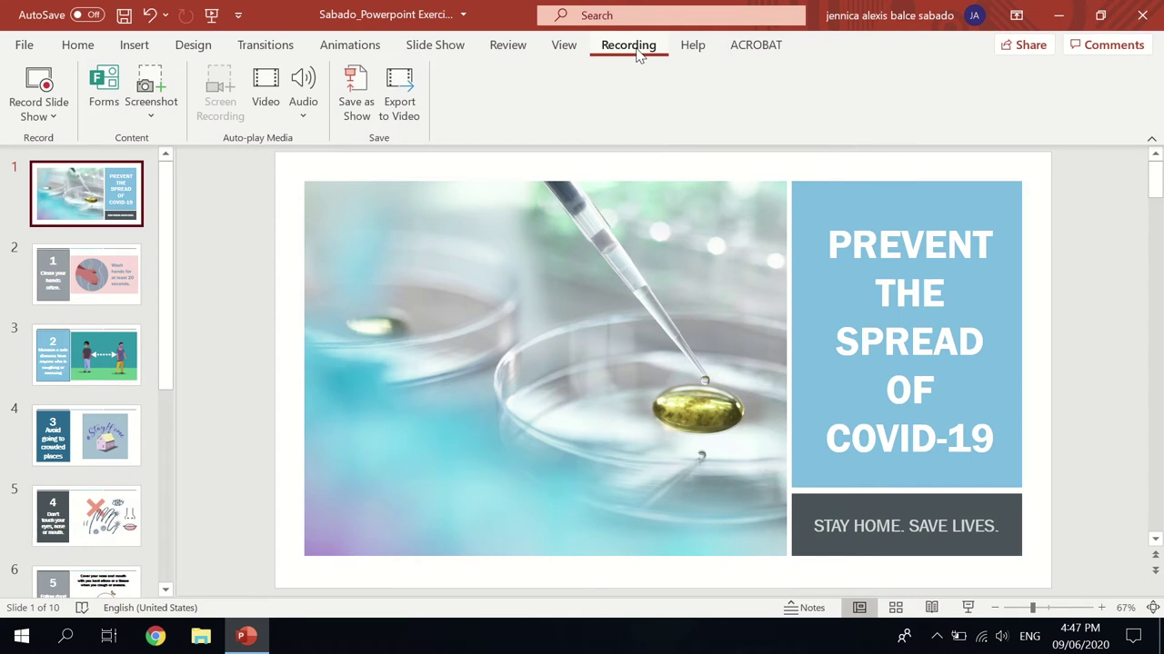
- In Options > Customize Ribbon, check Recording under Main Tabs and confirm with OK
{"action": "left_click", "coordinate": [35, 47]}
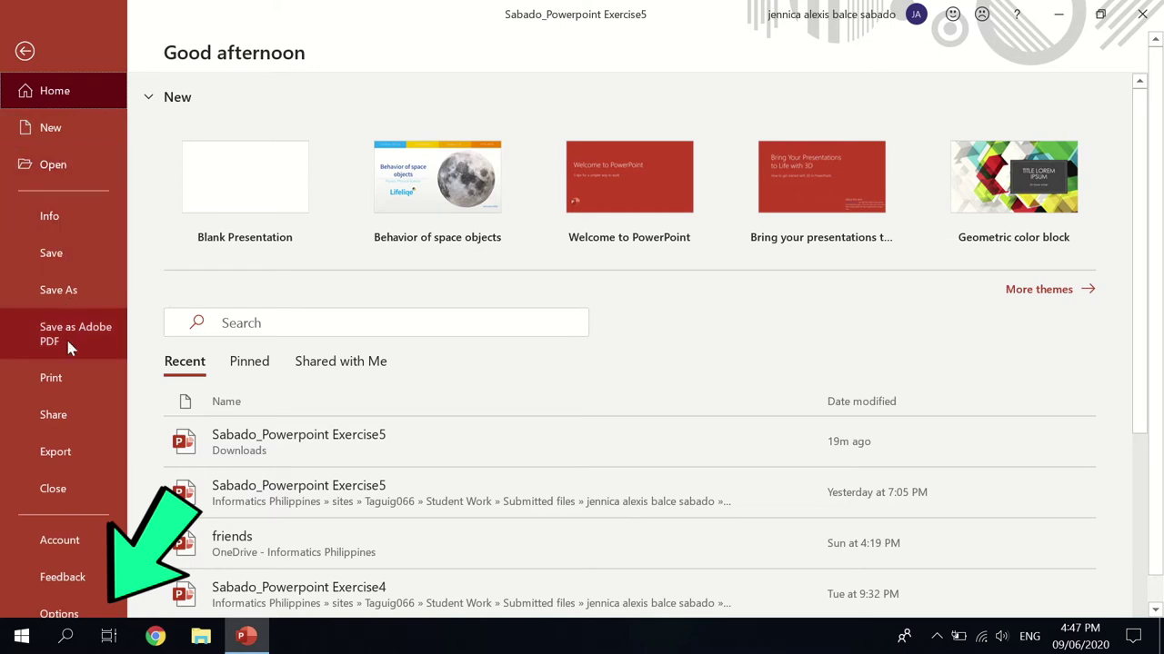
{"action": "left_click", "coordinate": [81, 613]}
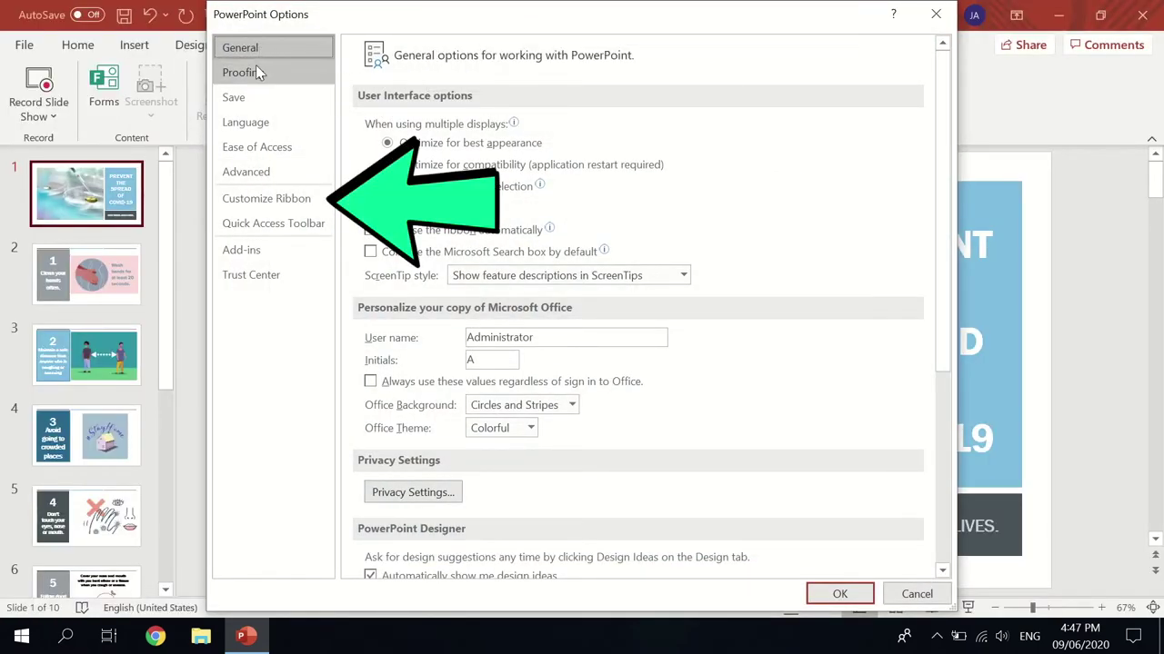
{"action": "left_click", "coordinate": [307, 203]}
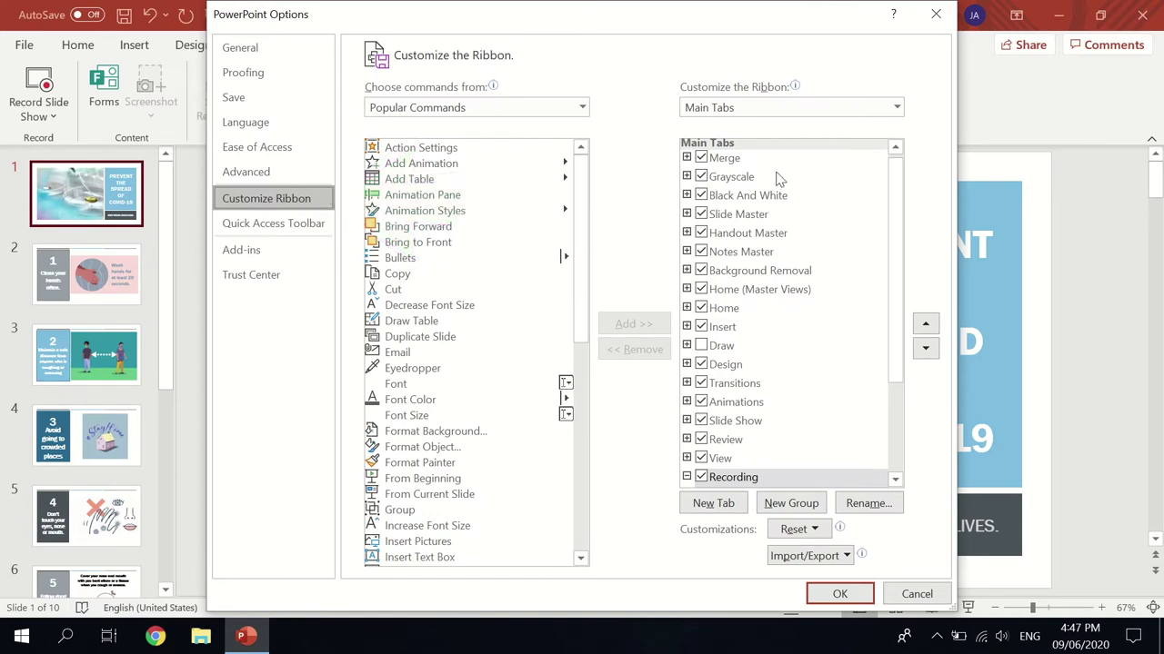
{"action": "left_click_drag", "start_coordinate": [898, 187], "coordinate": [898, 228]}
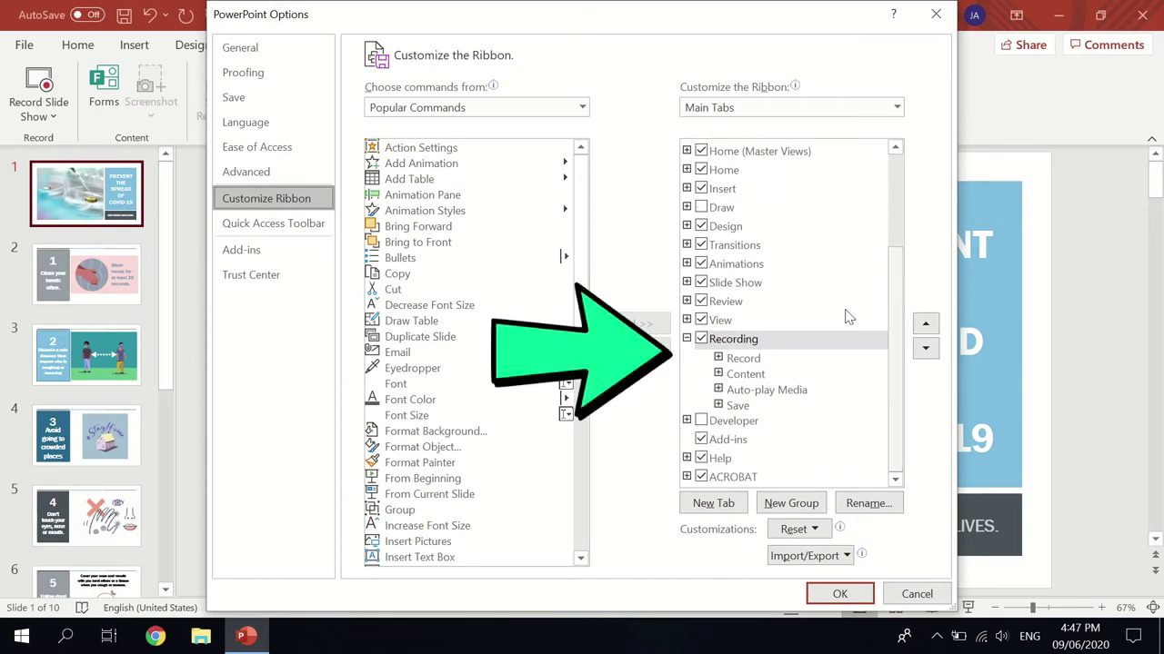
{"action": "left_click", "coordinate": [701, 340]}
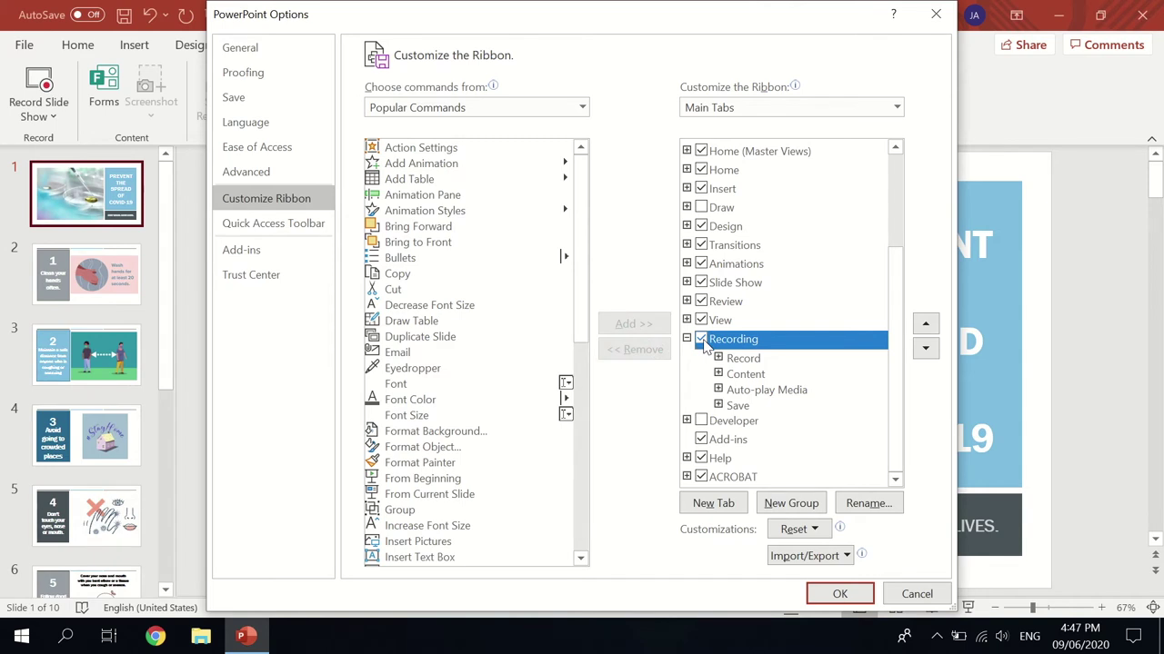
{"action": "left_click", "coordinate": [838, 598]}
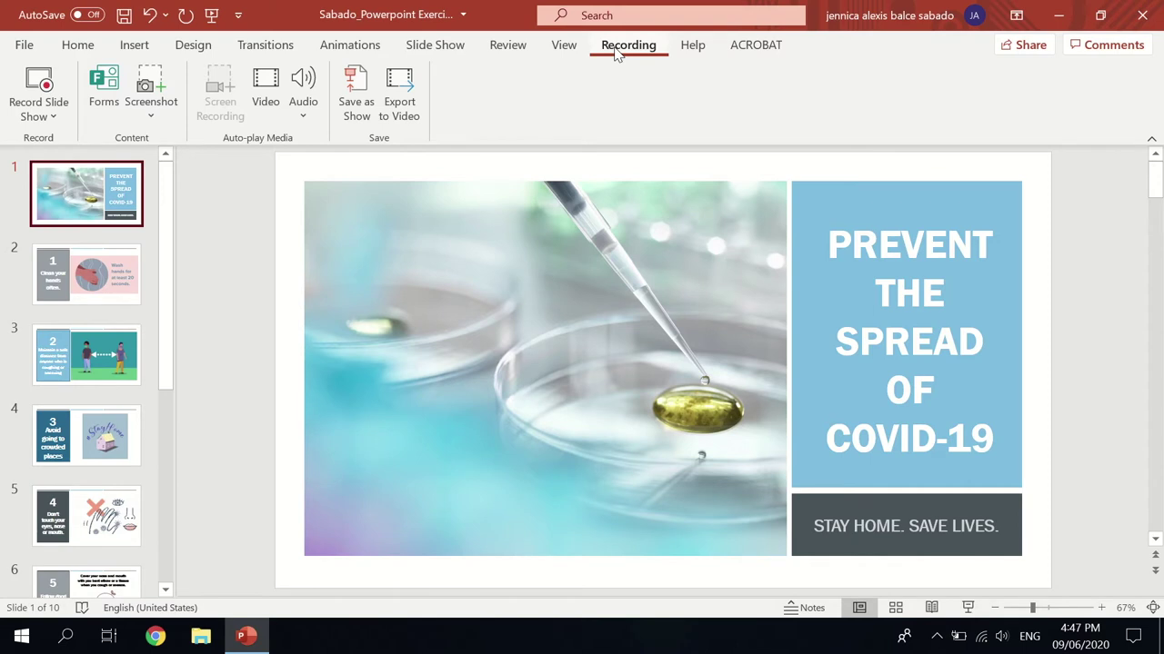
- Start the slide show recorder with Record from Beginning from the Record Slide Show dropdown
{"action": "left_click", "coordinate": [54, 116]}
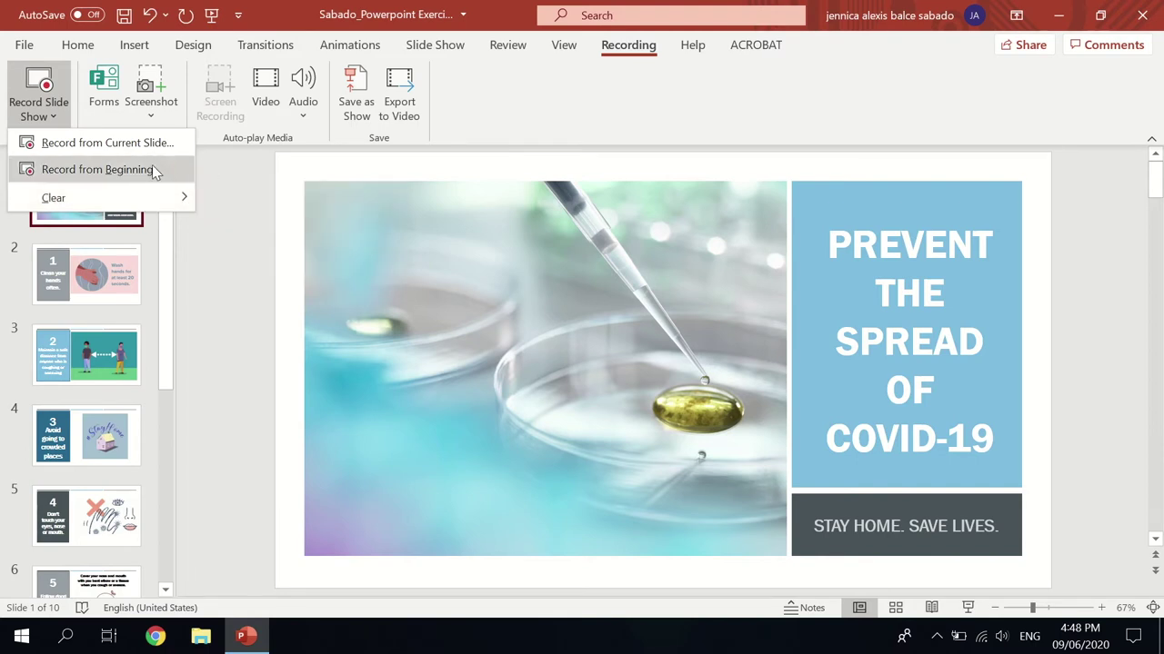
{"action": "left_click", "coordinate": [148, 174]}
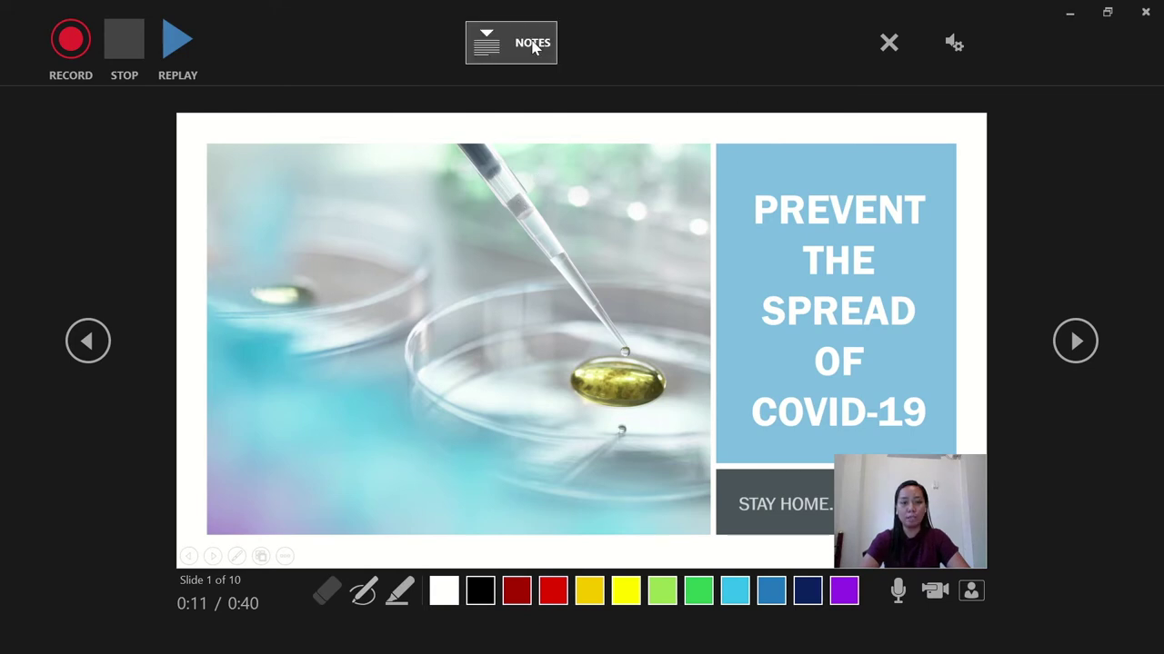
- Show slide 1's speaker notes, check the microphone and camera settings, and toggle the webcam off and on
{"action": "left_click", "coordinate": [530, 50]}
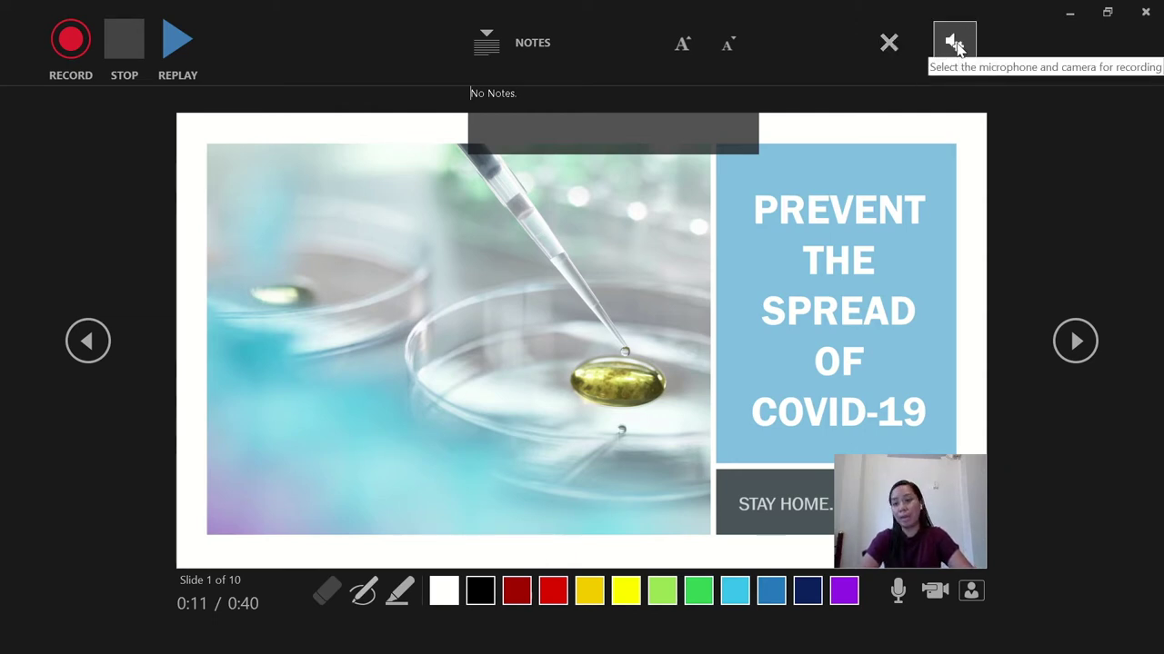
{"action": "left_click", "coordinate": [955, 48]}
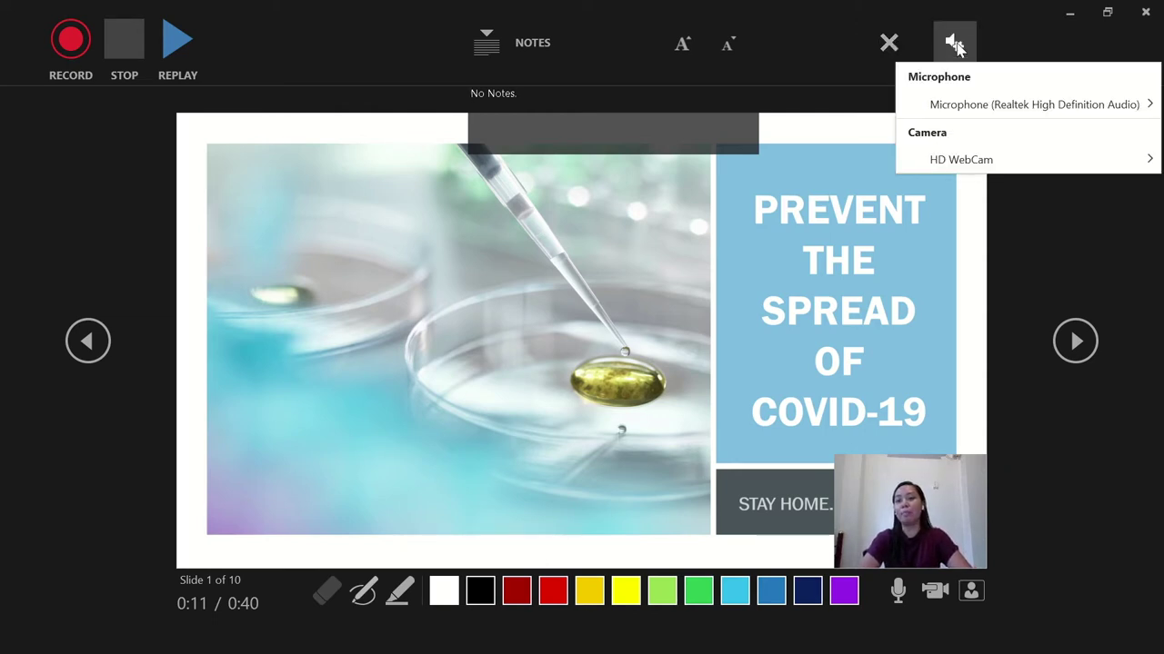
{"action": "left_click", "coordinate": [1000, 311]}
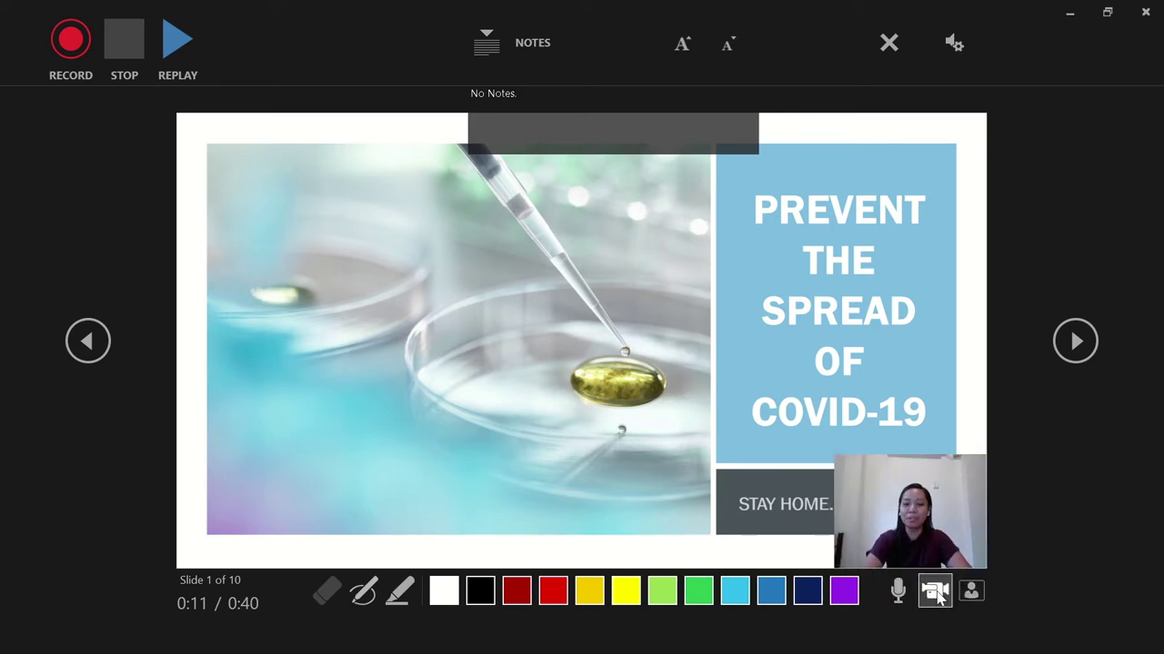
{"action": "left_click", "coordinate": [937, 593]}
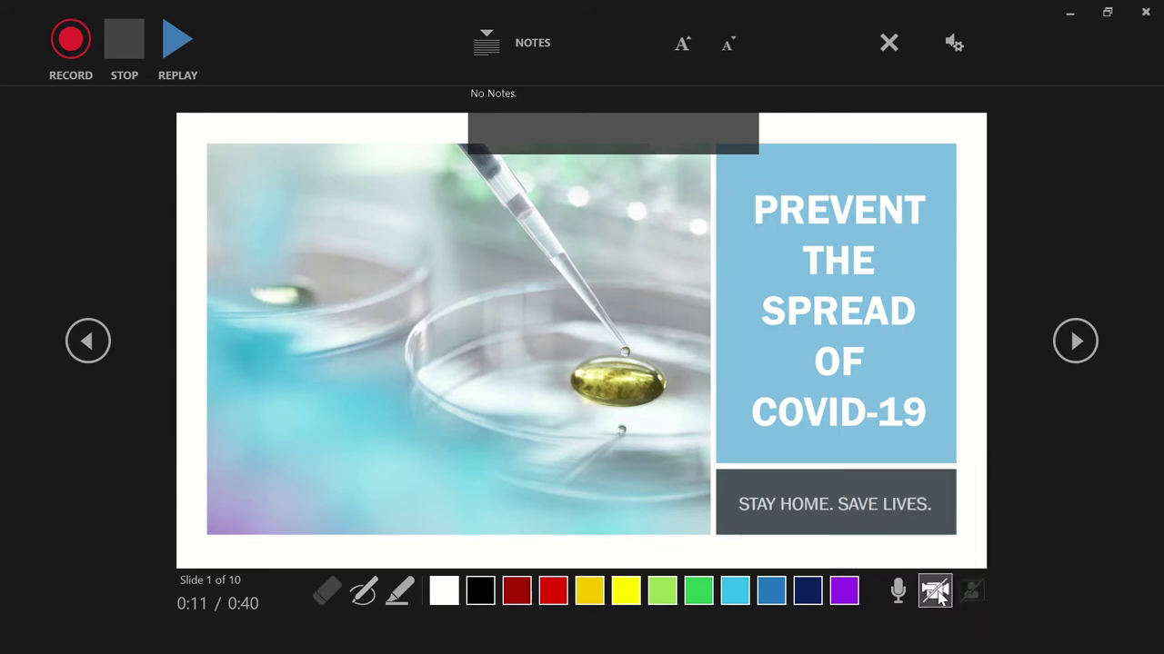
{"action": "left_click", "coordinate": [936, 592]}
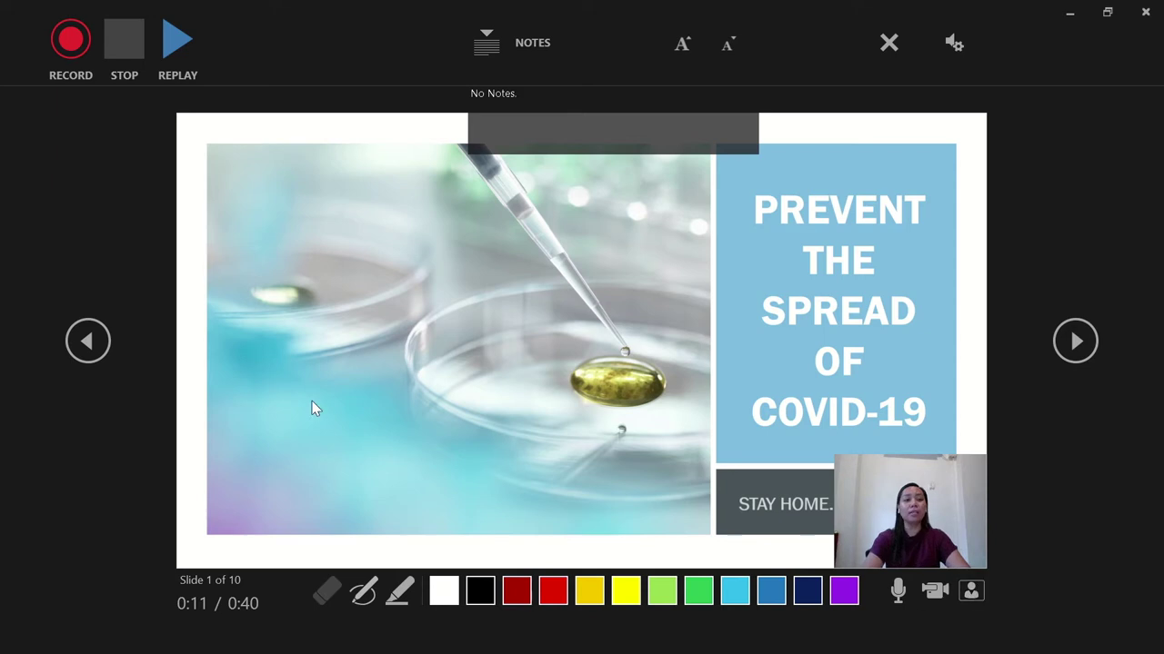
- Record webcam narration across slides 1, 2 and 3, then pause and stop the recording
{"action": "left_click", "coordinate": [78, 61]}
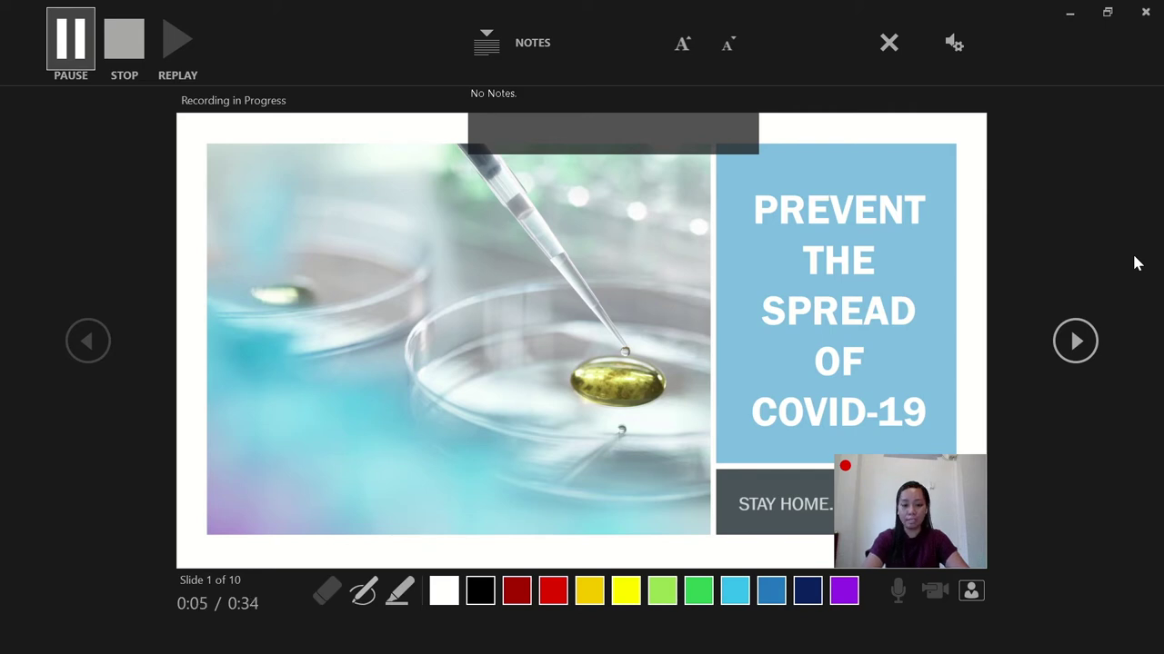
{"action": "left_click", "coordinate": [1071, 342]}
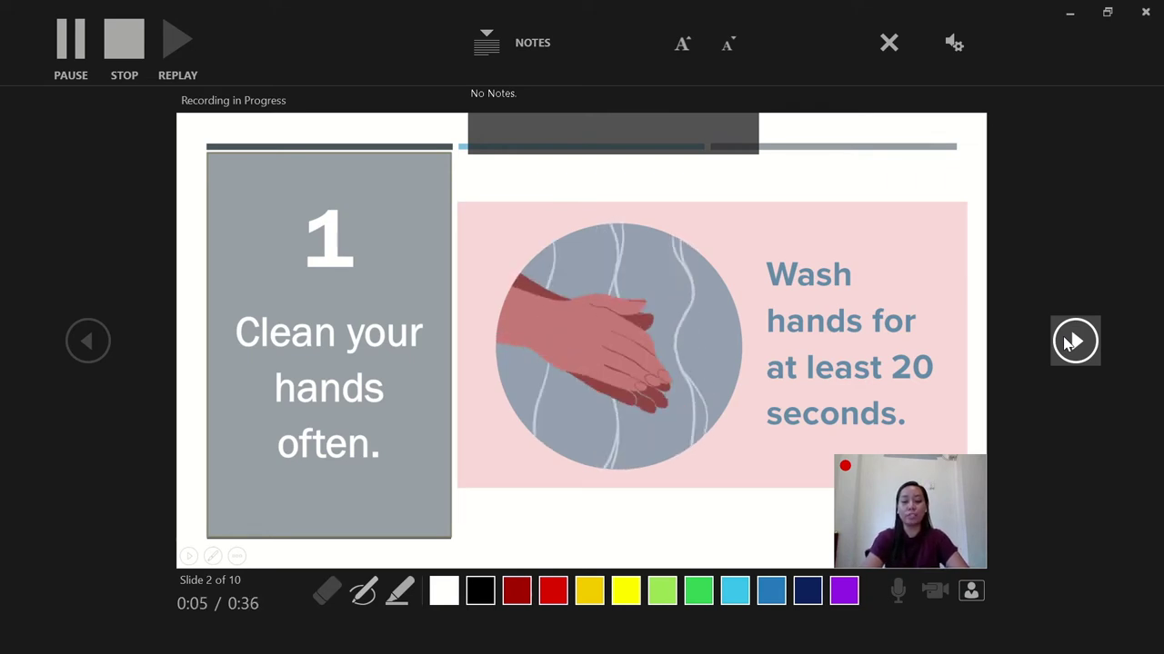
{"action": "left_click", "coordinate": [1069, 341]}
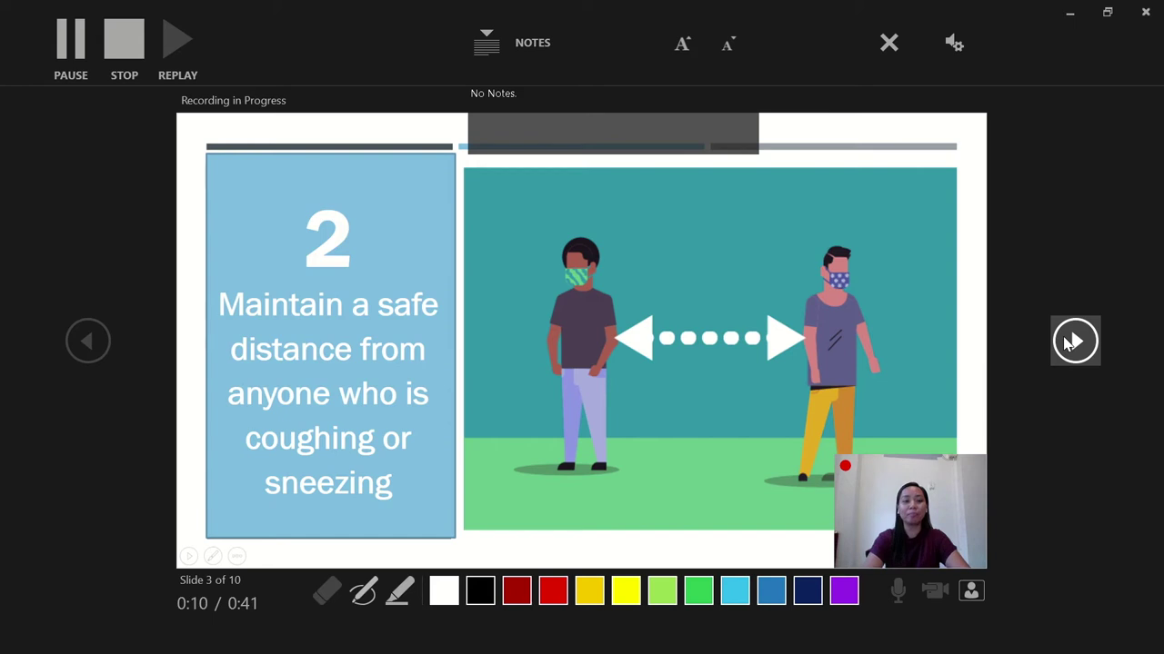
{"action": "left_click", "coordinate": [68, 52]}
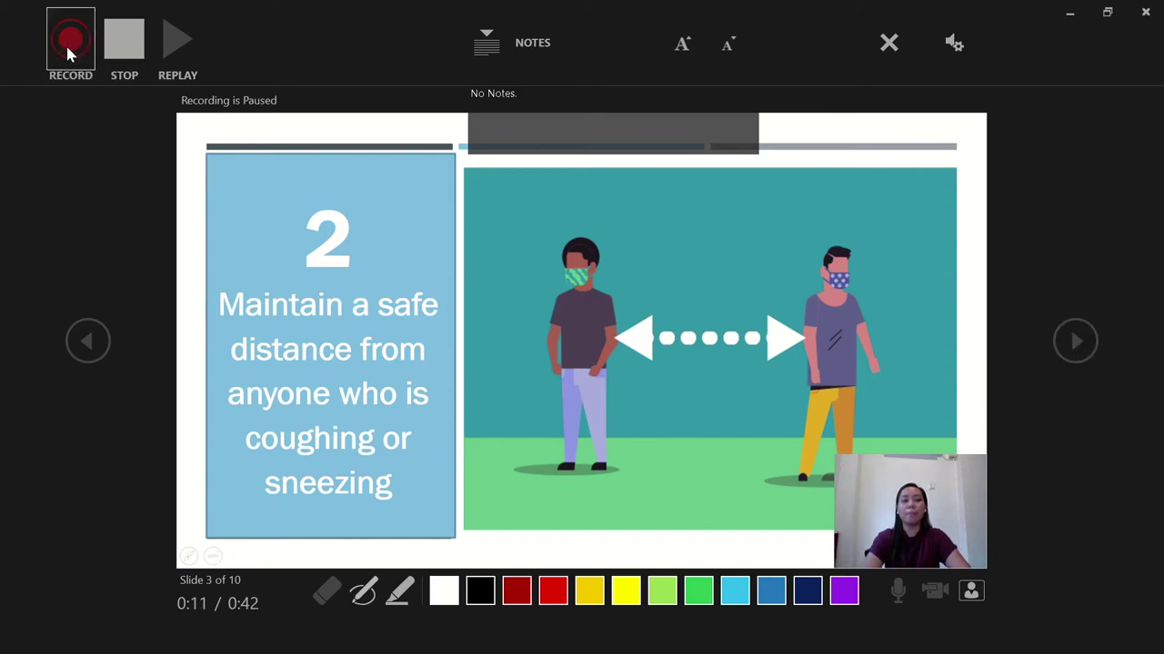
{"action": "left_click", "coordinate": [127, 68]}
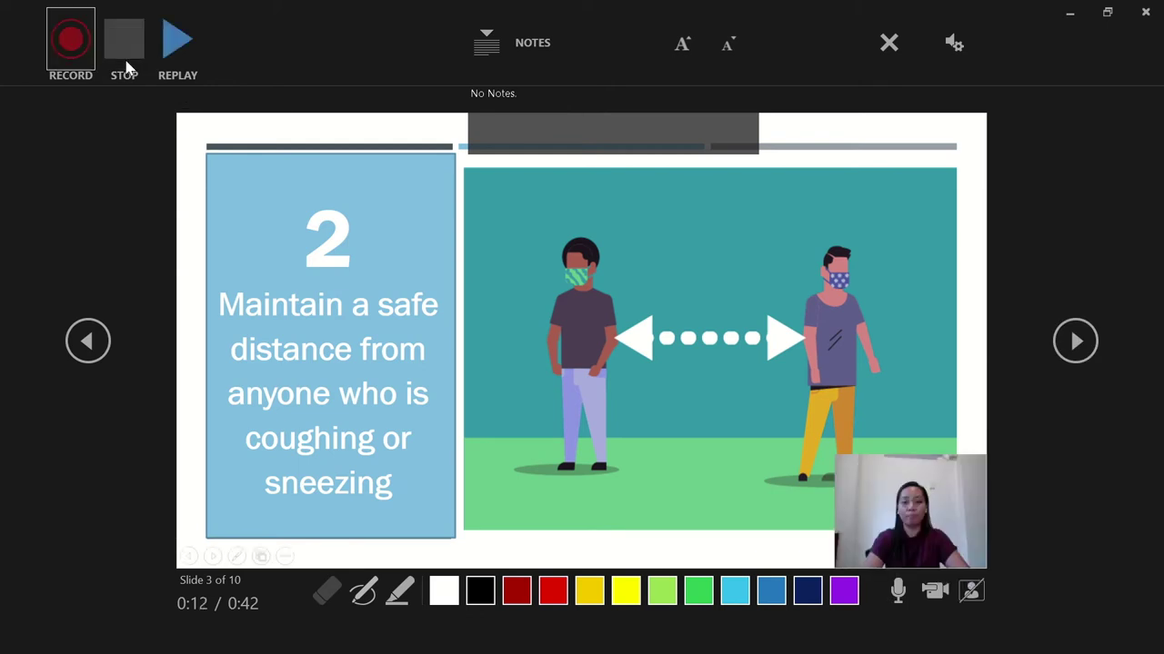
- Replay the recorded narration, pause and stop the replay, and return to slide 3
{"action": "left_click", "coordinate": [179, 54]}
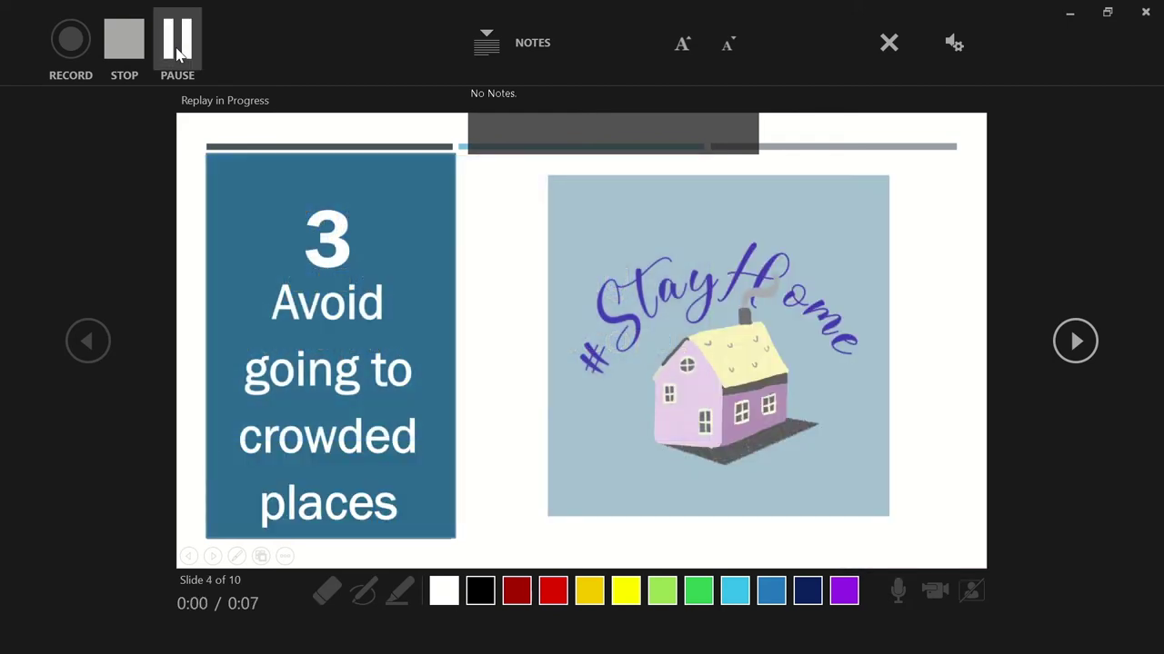
{"action": "left_click", "coordinate": [179, 55]}
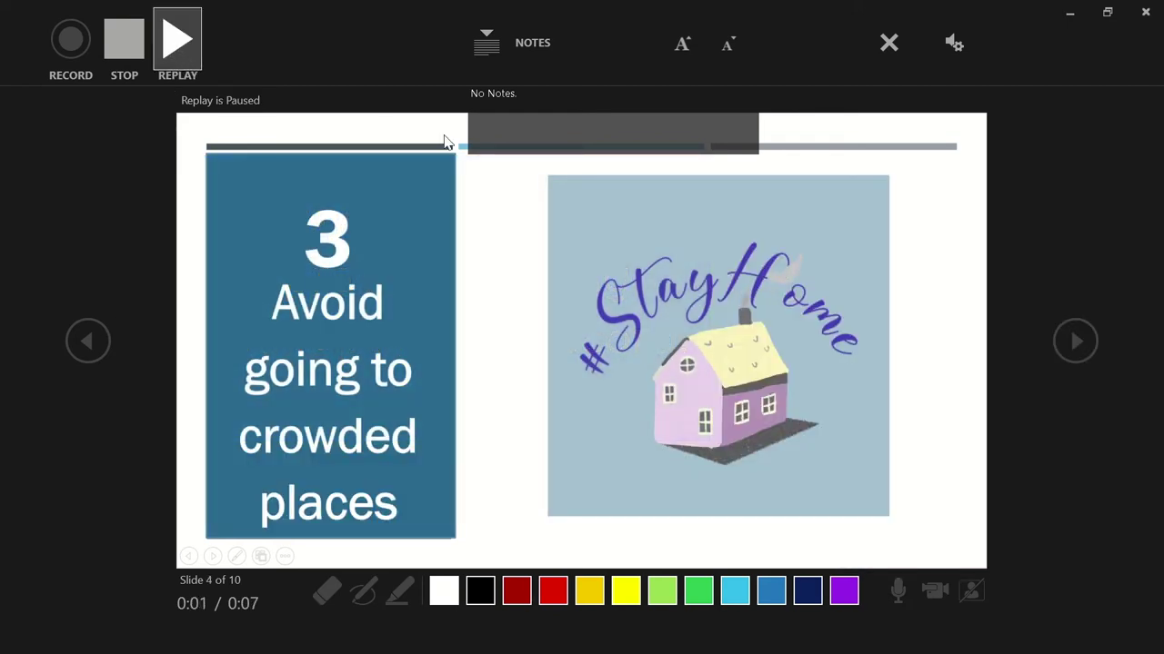
{"action": "left_click", "coordinate": [128, 48]}
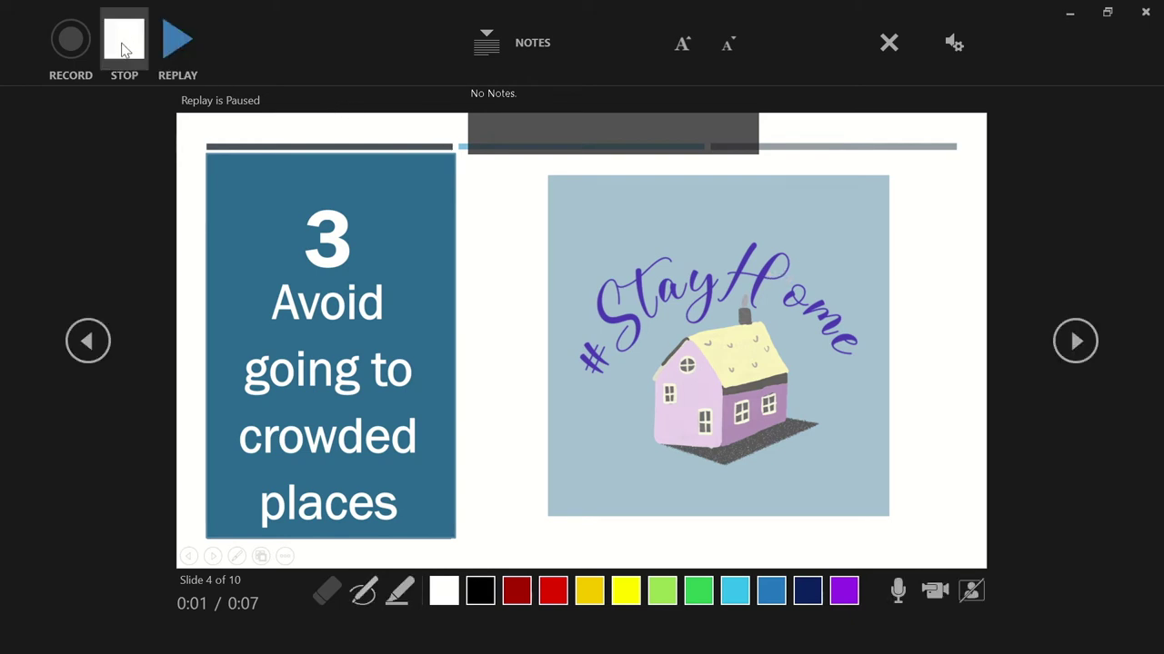
{"action": "left_click", "coordinate": [94, 350]}
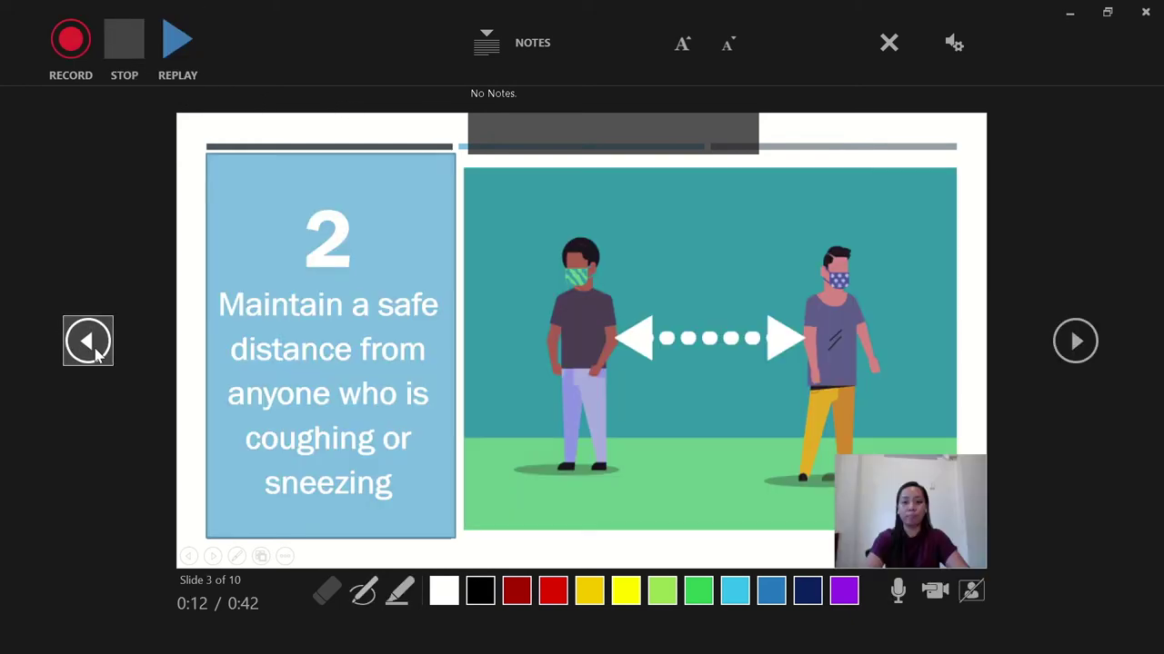
- Resume narration from slide 3, advancing through slides 4 and 5, then stop recording
{"action": "left_click", "coordinate": [76, 54]}
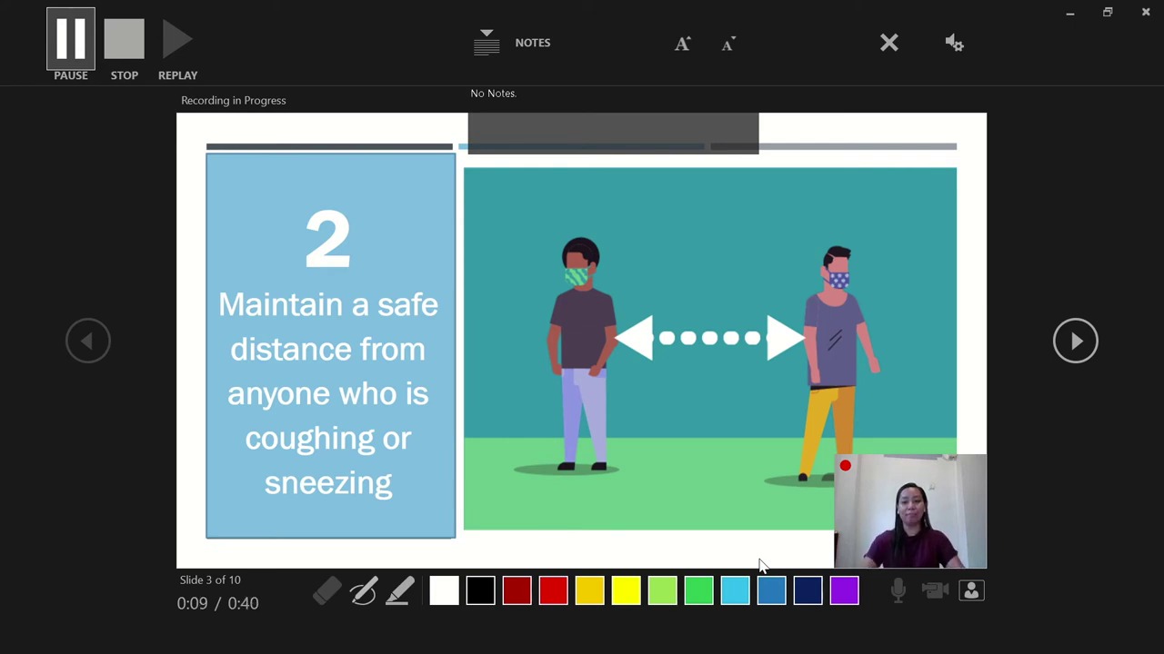
{"action": "left_click", "coordinate": [1074, 341]}
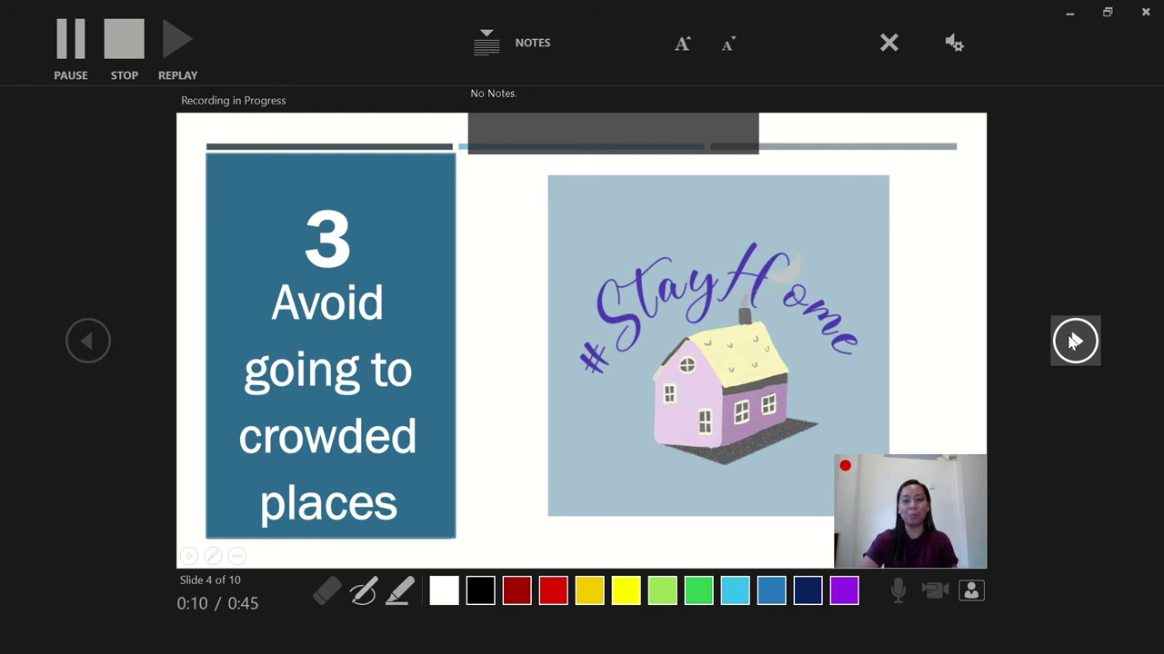
{"action": "left_click", "coordinate": [1072, 340]}
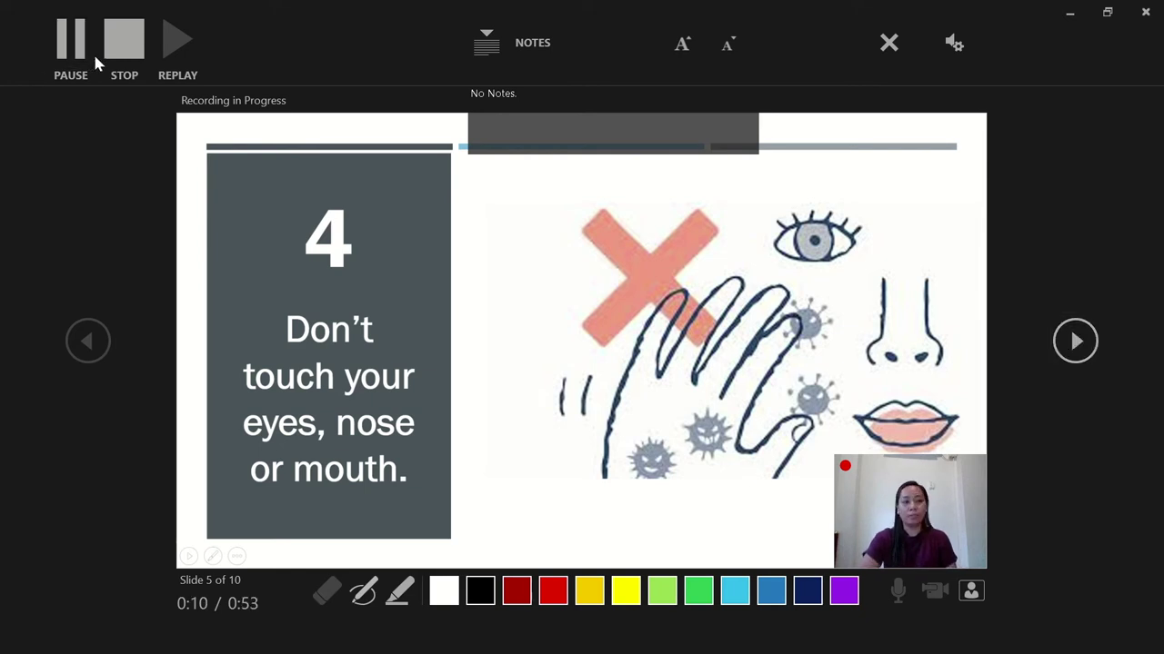
{"action": "left_click", "coordinate": [127, 48]}
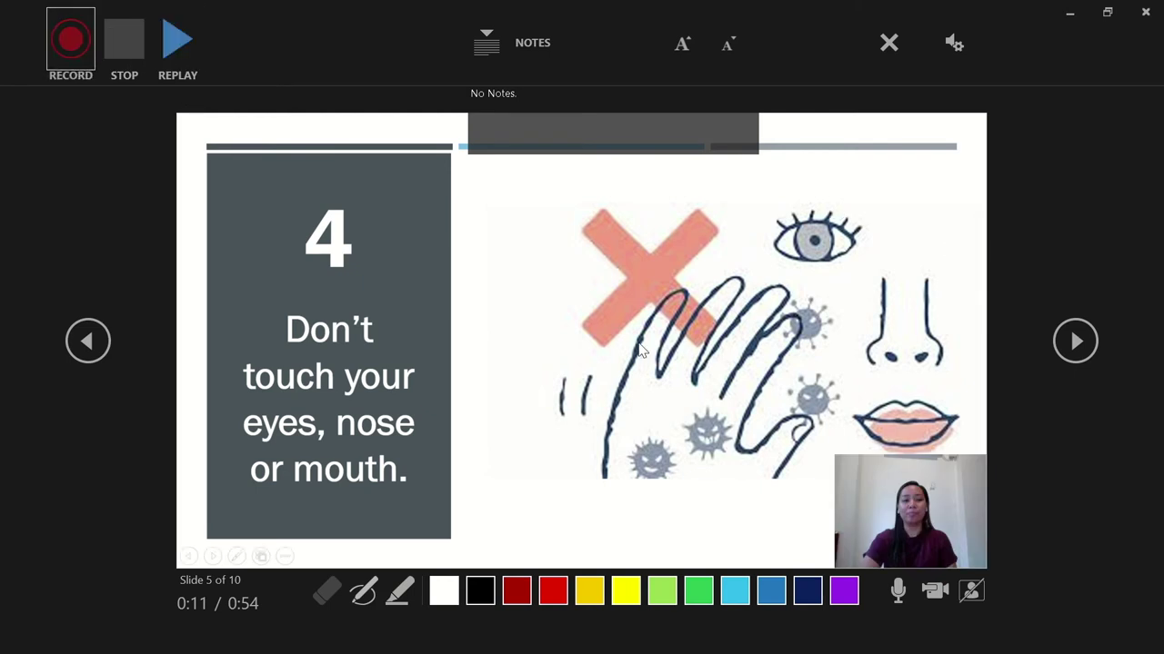
- Advance the recorder through slides 6, 7 and 8 and close the recording window
{"action": "left_click", "coordinate": [1074, 341]}
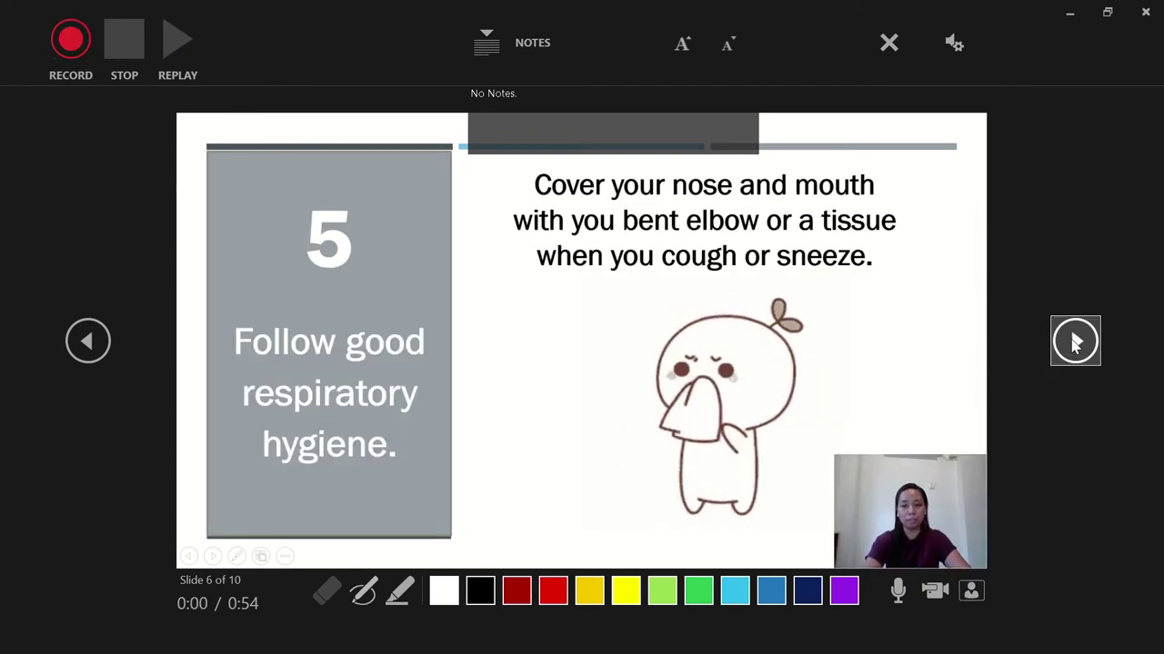
{"action": "left_click", "coordinate": [1074, 341]}
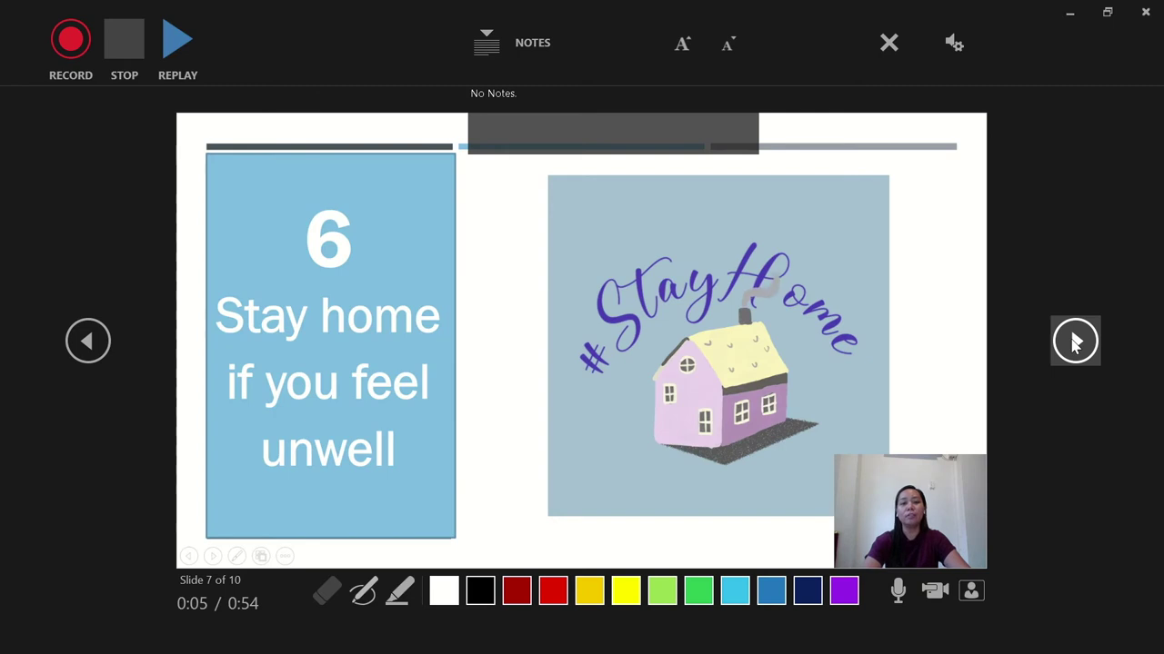
{"action": "left_click", "coordinate": [1075, 341]}
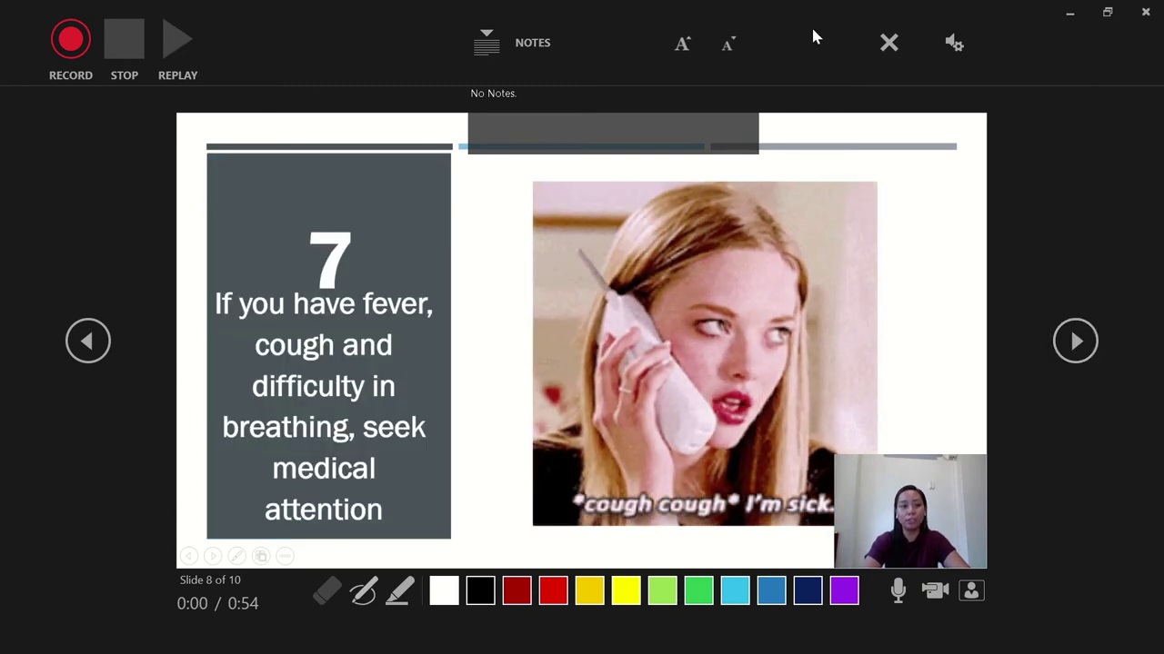
{"action": "left_click", "coordinate": [1143, 12]}
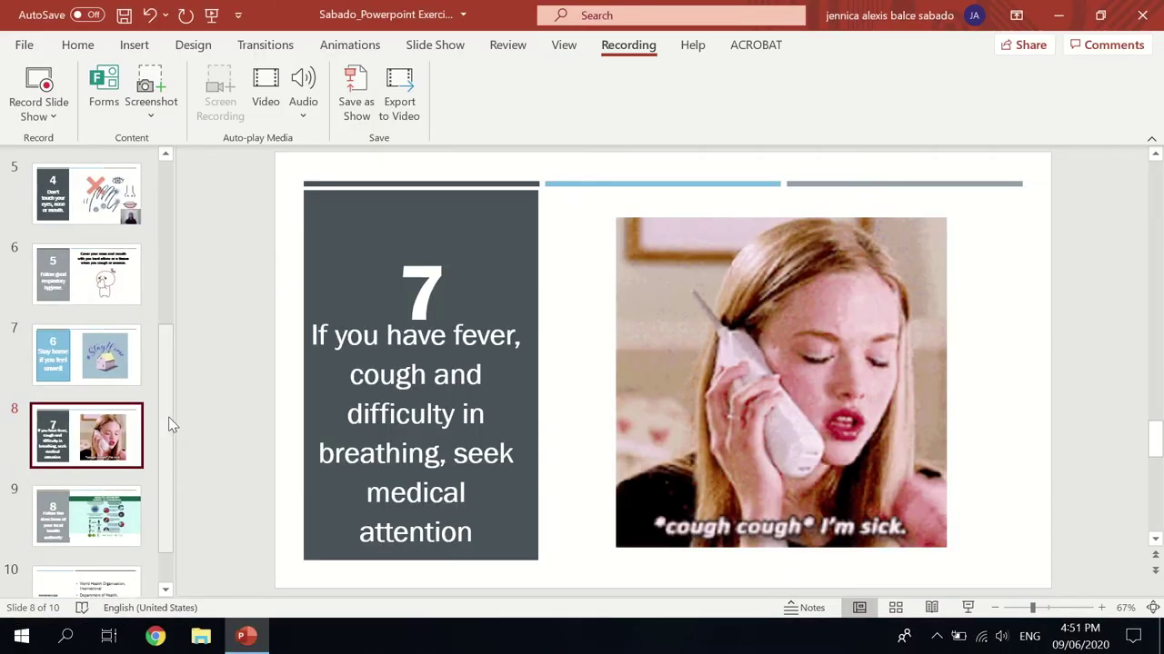
- Move slide 1's webcam clip to the bottom-left corner, adjust its size, and play it to preview
{"action": "scroll", "coordinate": [156, 363], "scroll_direction": "up", "scroll_amount": 1}
{"action": "scroll", "coordinate": [109, 273], "scroll_direction": "up", "scroll_amount": 2}
{"action": "scroll", "coordinate": [91, 209], "scroll_direction": "up", "scroll_amount": 2}
{"action": "left_click", "coordinate": [91, 200]}
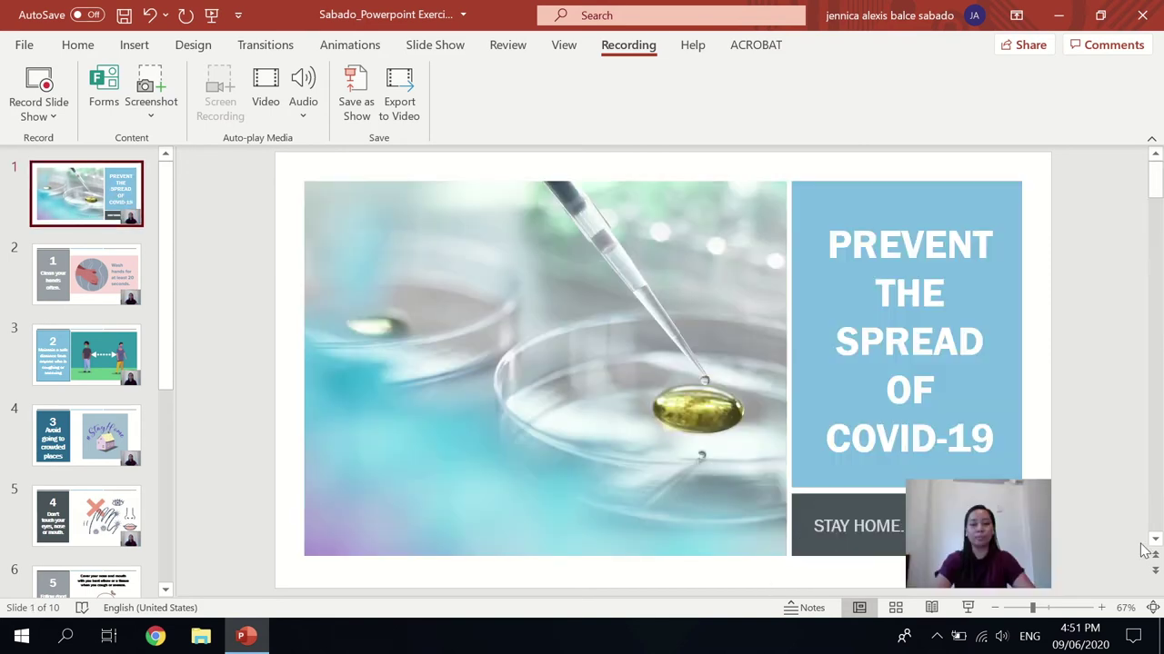
{"action": "left_click", "coordinate": [1000, 523]}
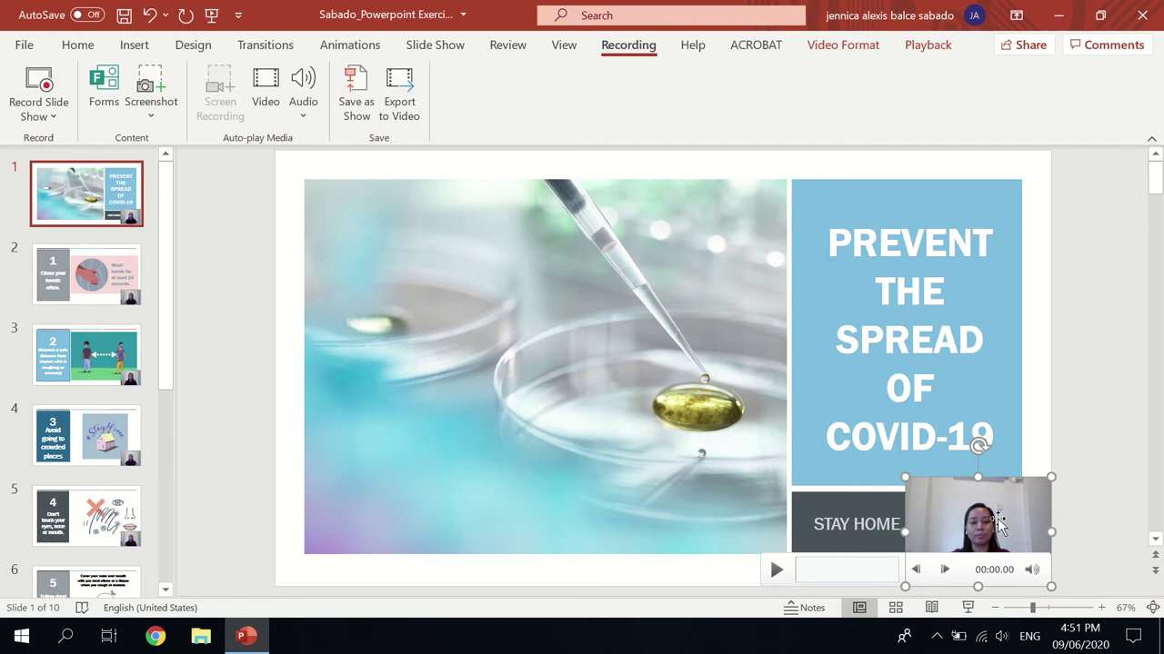
{"action": "mouse_move", "coordinate": [998, 518]}
{"action": "left_mouse_down"}
{"action": "mouse_move", "coordinate": [340, 514]}
{"action": "mouse_move", "coordinate": [363, 523]}
{"action": "left_mouse_up"}
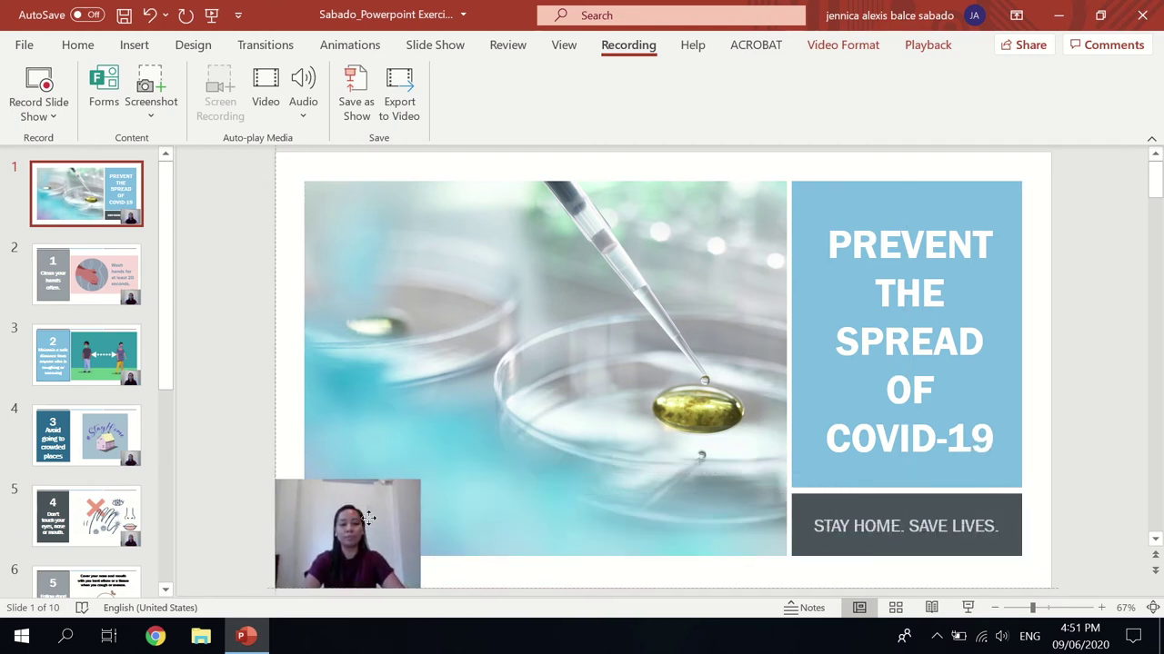
{"action": "mouse_move", "coordinate": [421, 479]}
{"action": "left_mouse_down"}
{"action": "mouse_move", "coordinate": [630, 318]}
{"action": "mouse_move", "coordinate": [380, 480]}
{"action": "left_mouse_up"}
{"action": "left_click", "coordinate": [291, 571]}
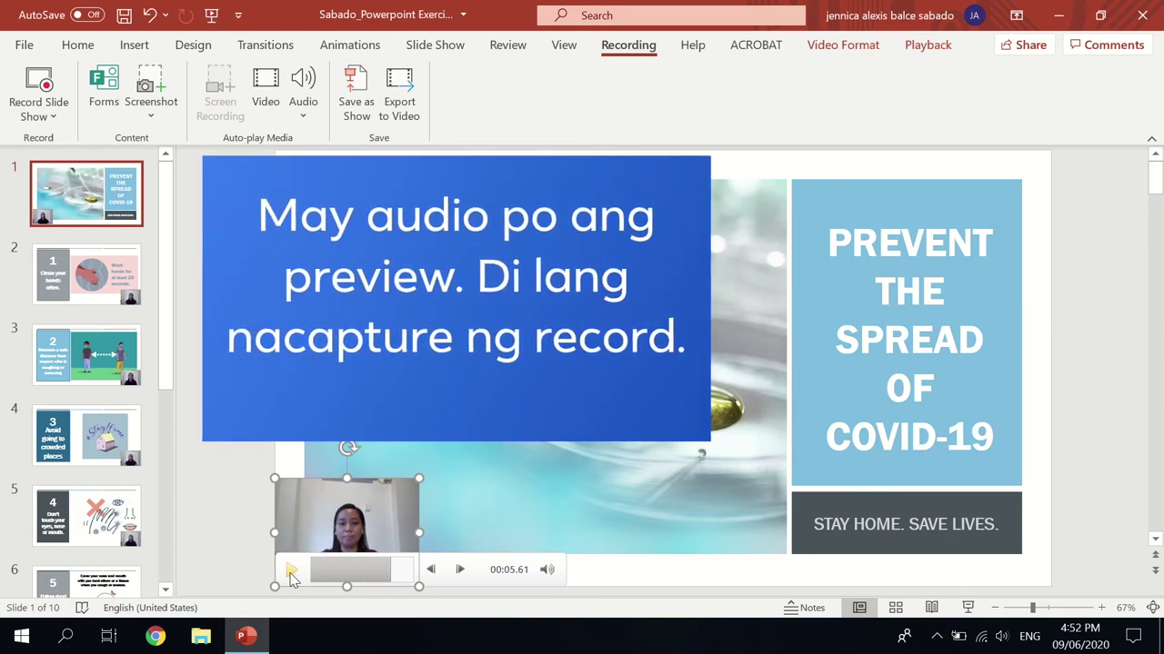
- Stop the clip preview and display slide 2, 'Clean your hands often.'
{"action": "left_click", "coordinate": [64, 264]}
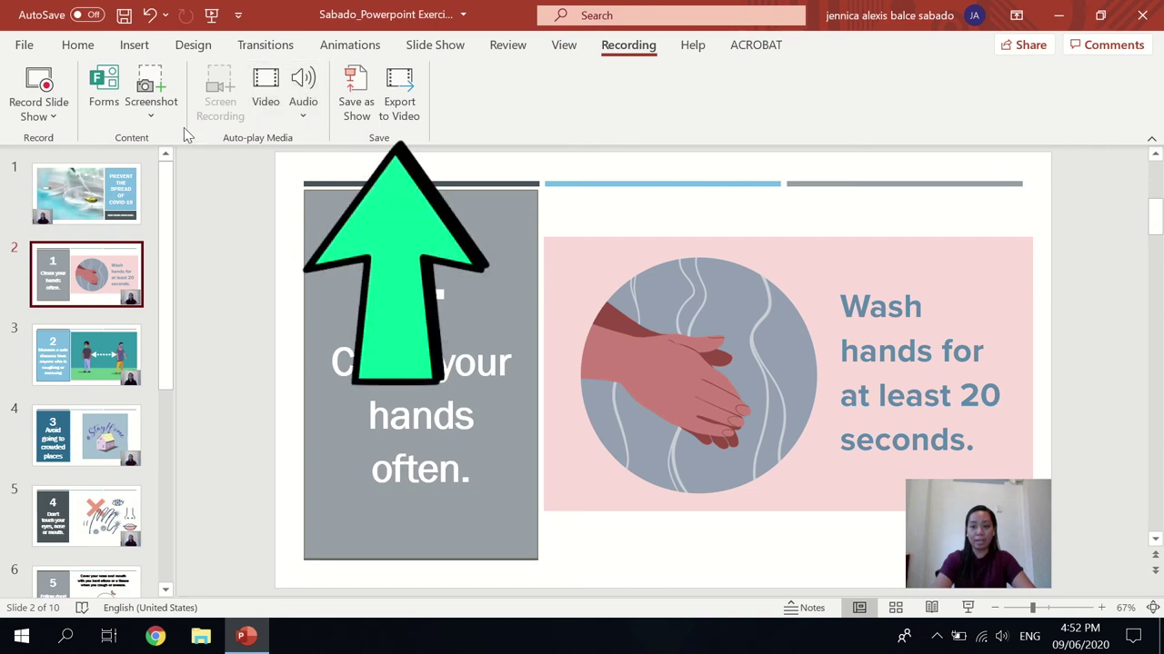
- Export to video at Full HD (1080p) with recorded timings and narrations, 05.00 seconds per slide, and create it
{"action": "left_click", "coordinate": [411, 103]}
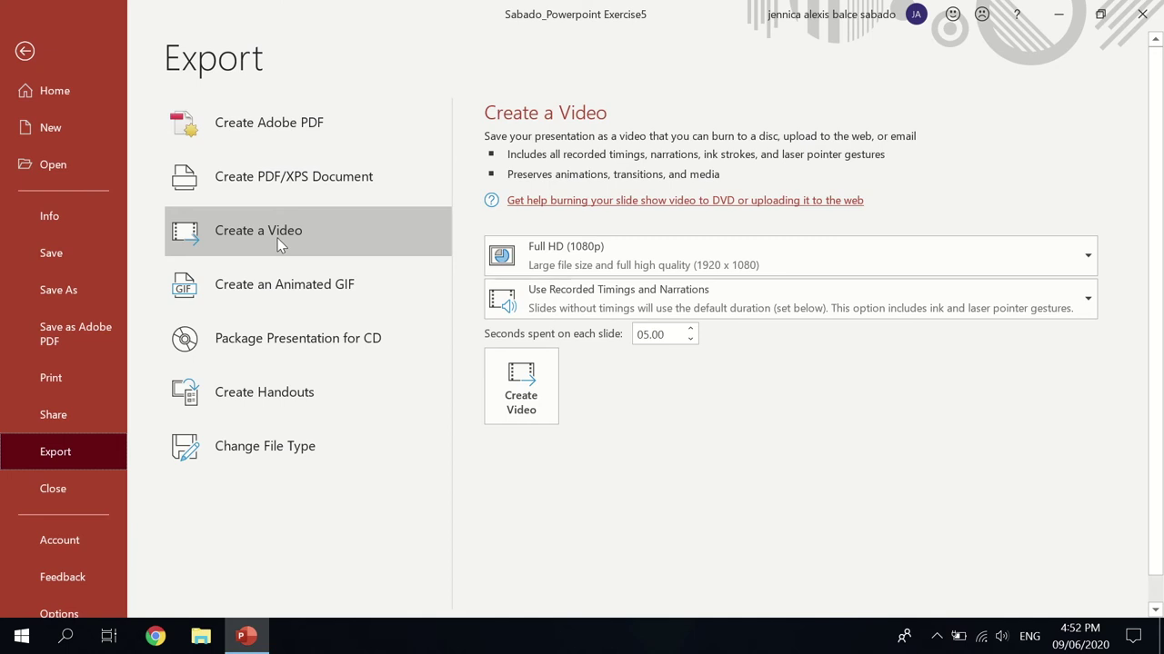
{"action": "left_click", "coordinate": [586, 258]}
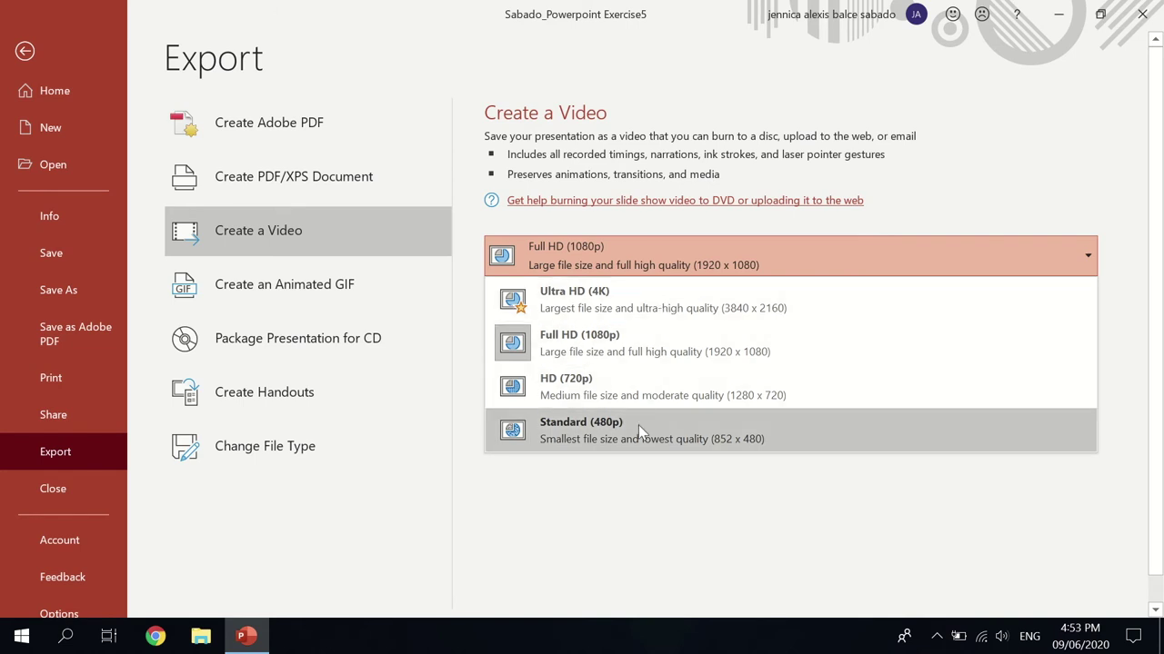
{"action": "left_click", "coordinate": [668, 503]}
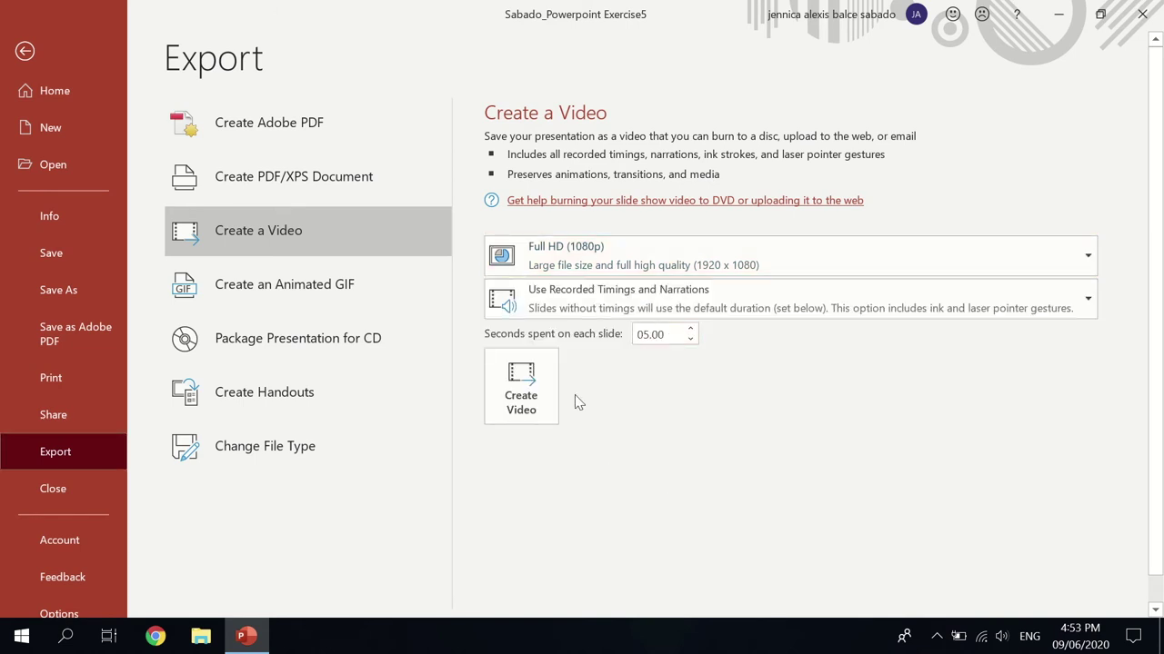
{"action": "left_click", "coordinate": [738, 300]}
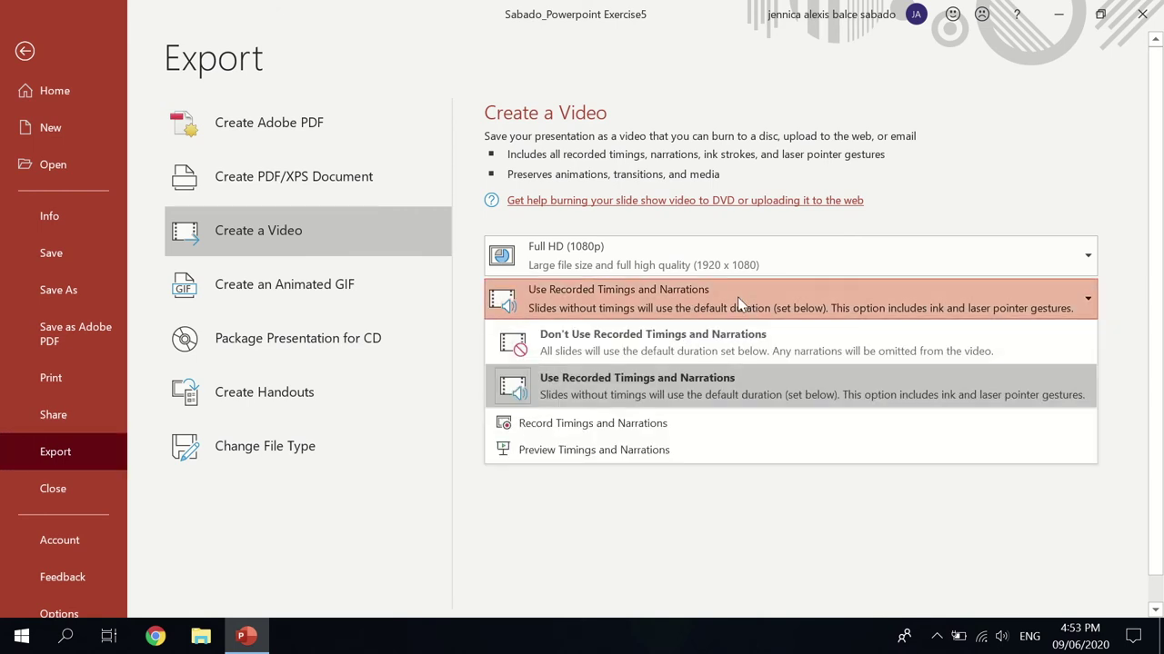
{"action": "left_click", "coordinate": [726, 393]}
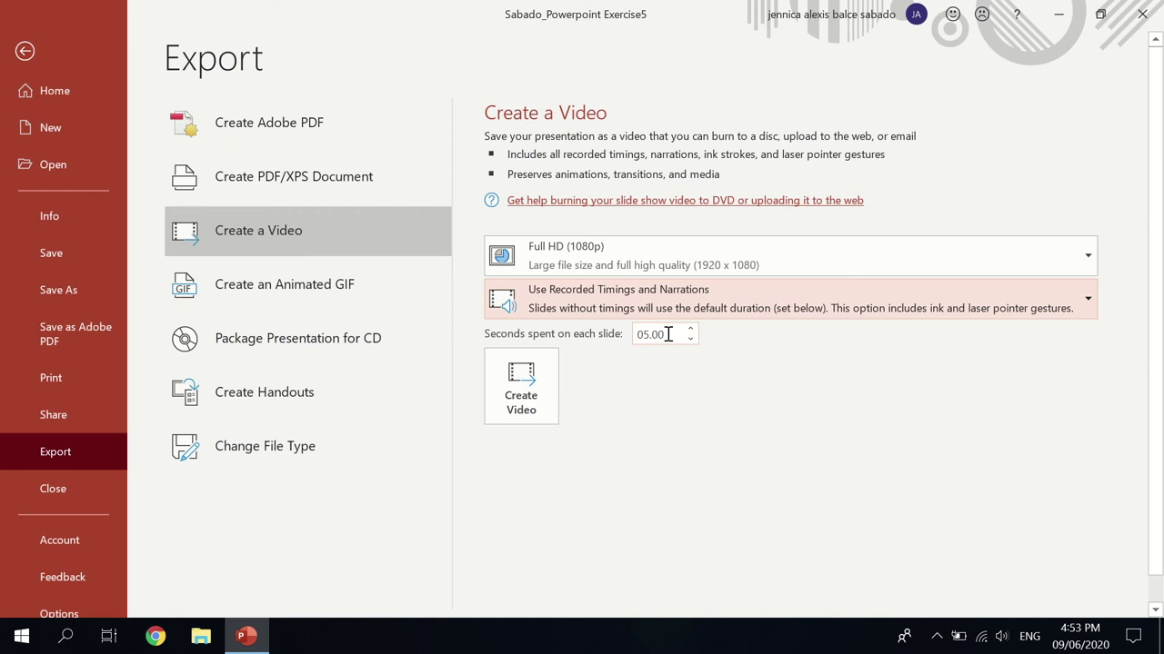
{"action": "double_click", "coordinate": [668, 335]}
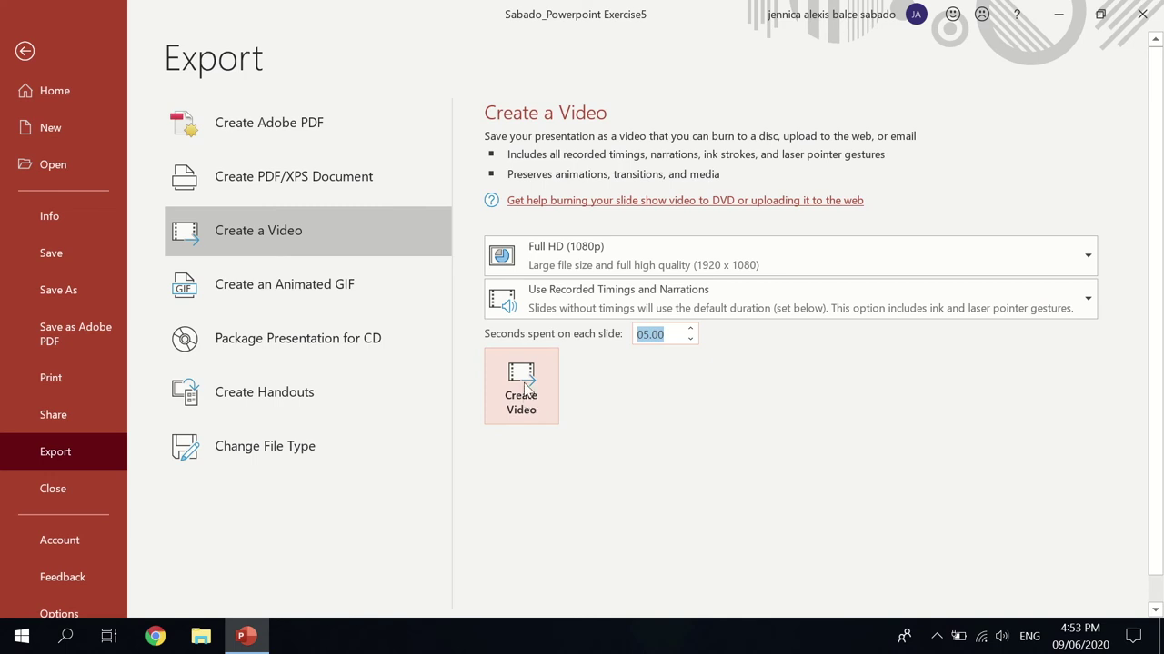
{"action": "left_click", "coordinate": [525, 386]}
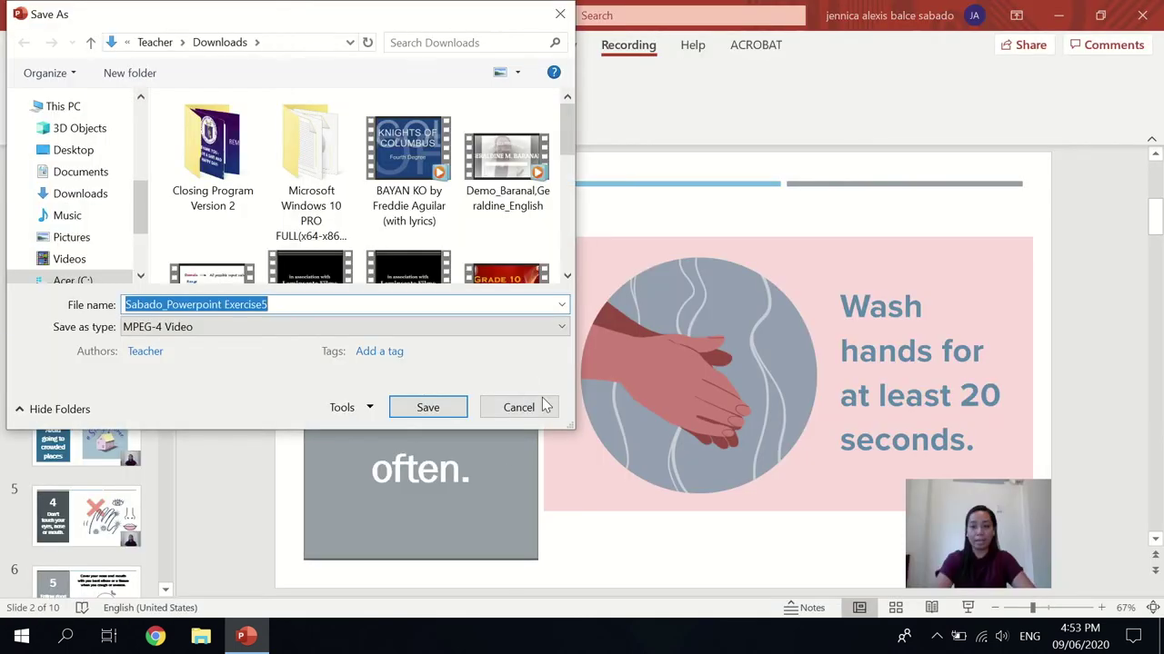
- Save the MPEG-4 Video as 'video lesson 1' in Downloads, replacing the existing file
{"action": "left_click", "coordinate": [292, 329]}
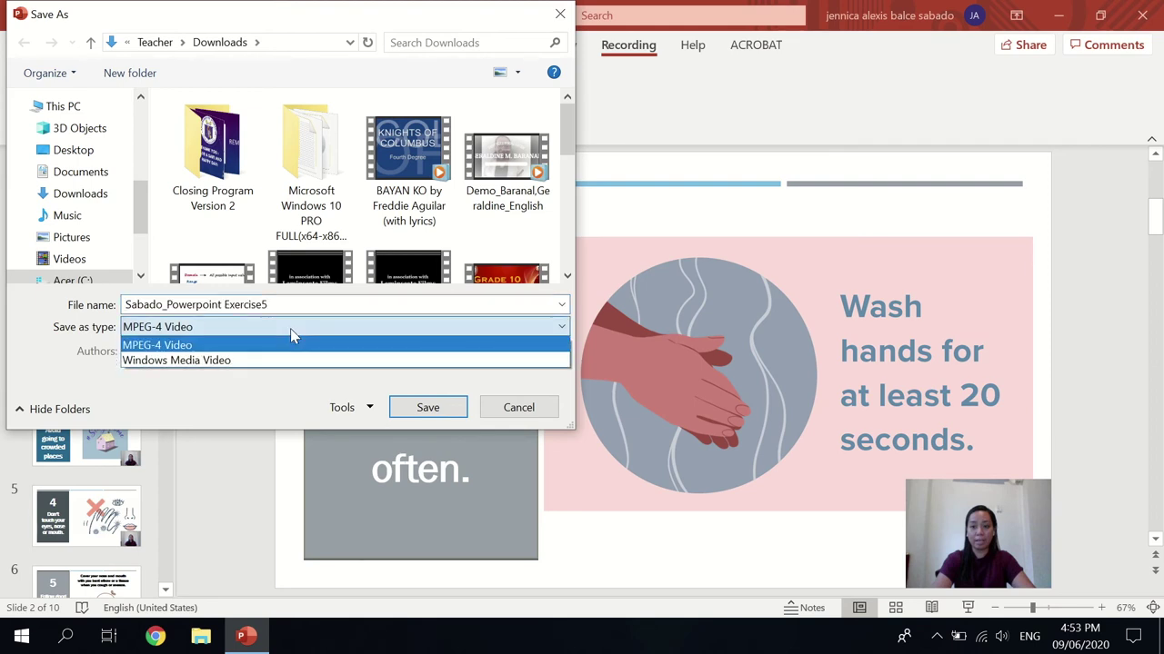
{"action": "left_click", "coordinate": [288, 345]}
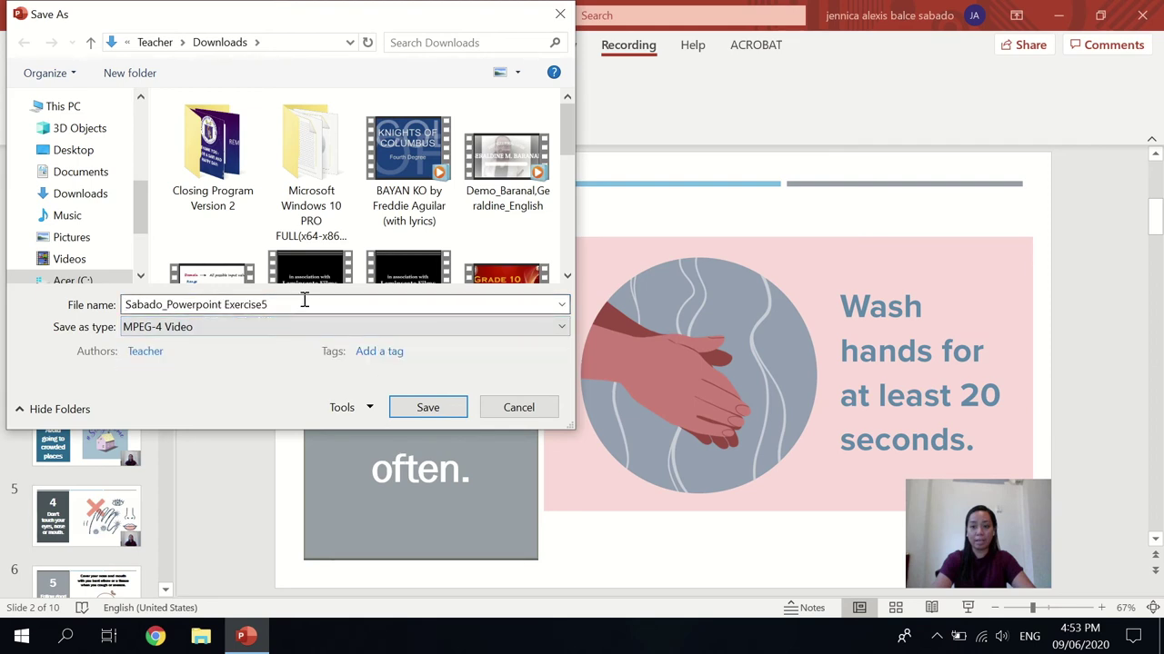
{"action": "left_click", "coordinate": [305, 301]}
{"action": "type", "text": "video le"}
{"action": "type", "text": "sson"}
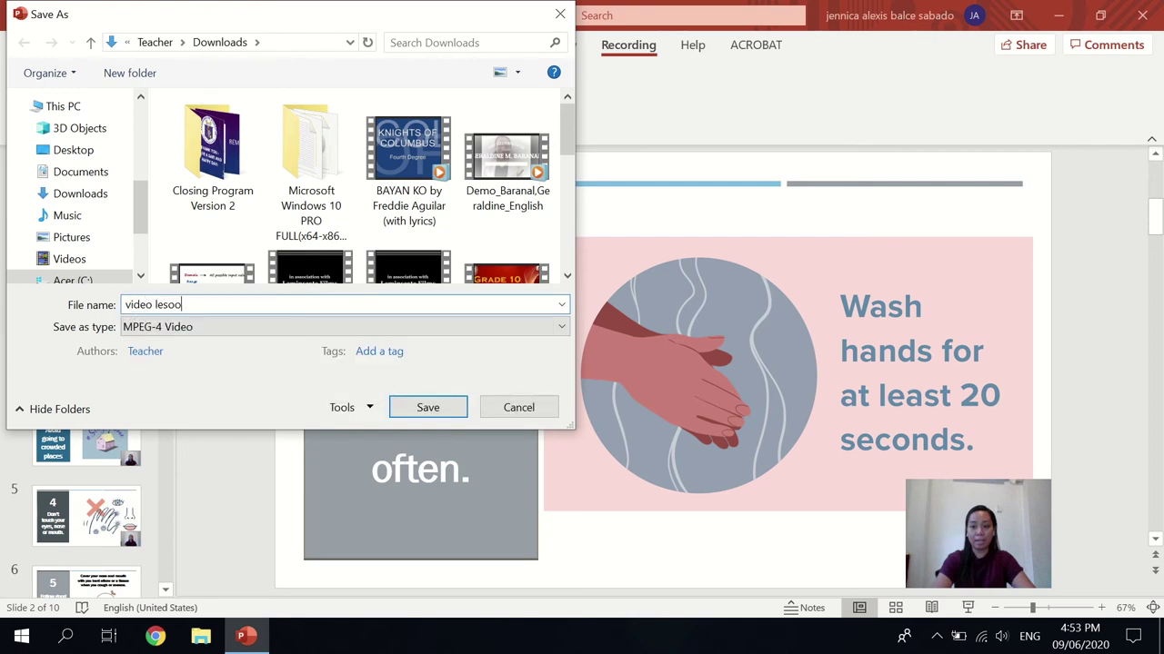
{"action": "type", "text": " 1"}
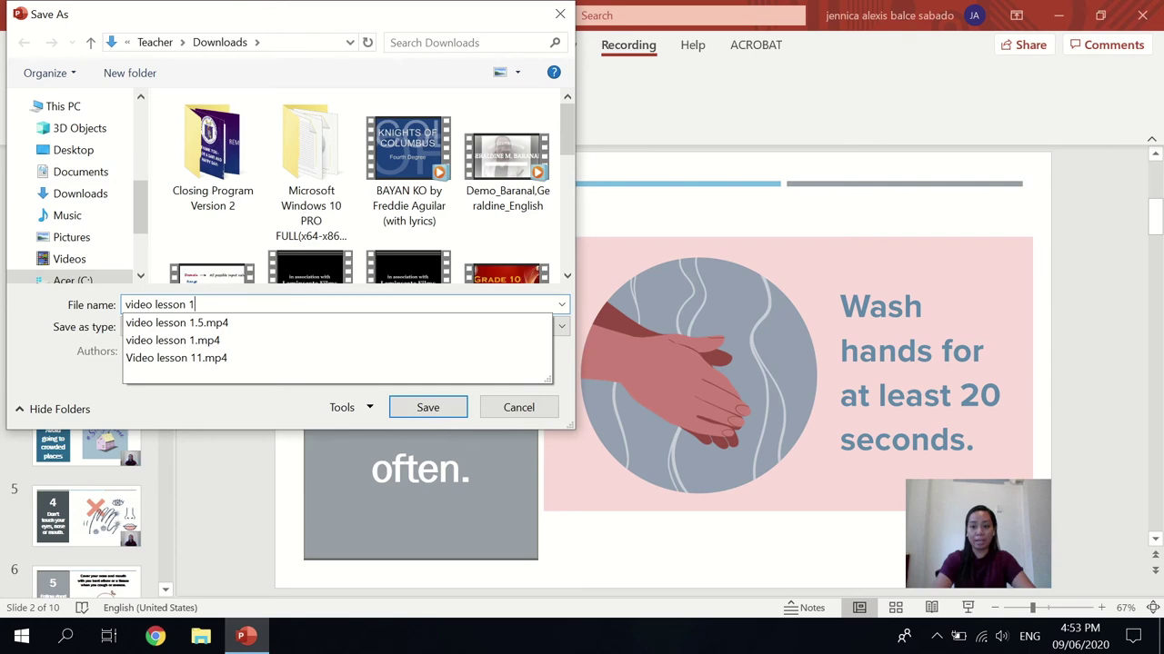
{"action": "key", "text": "Escape"}
{"action": "left_click", "coordinate": [423, 409]}
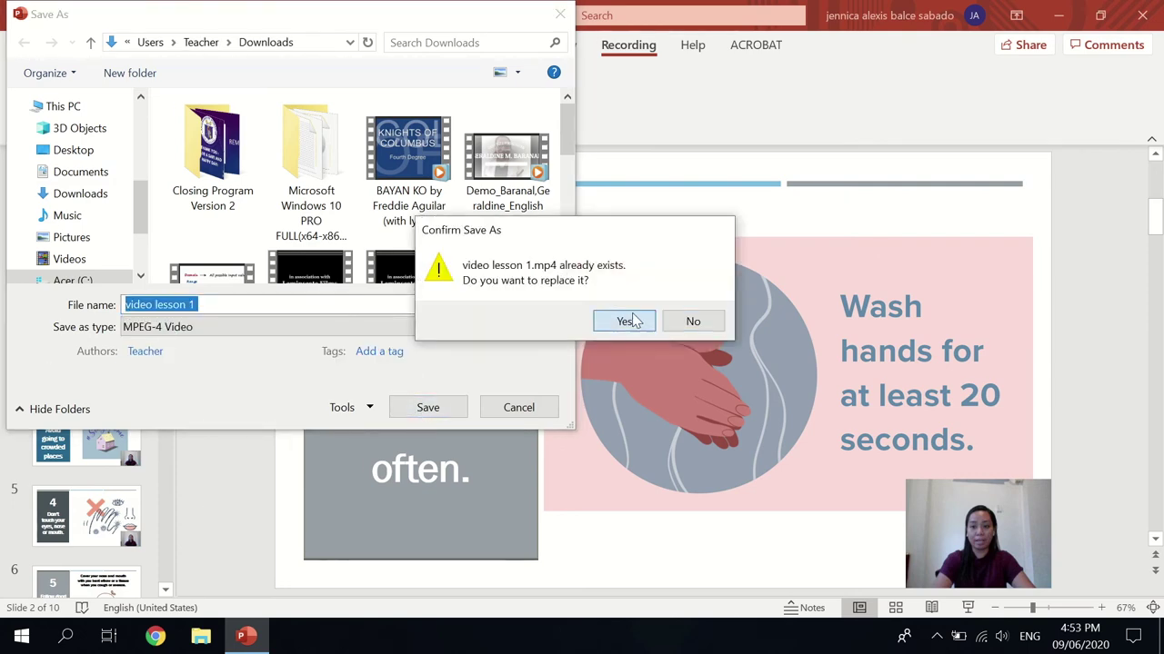
{"action": "left_click", "coordinate": [624, 321]}
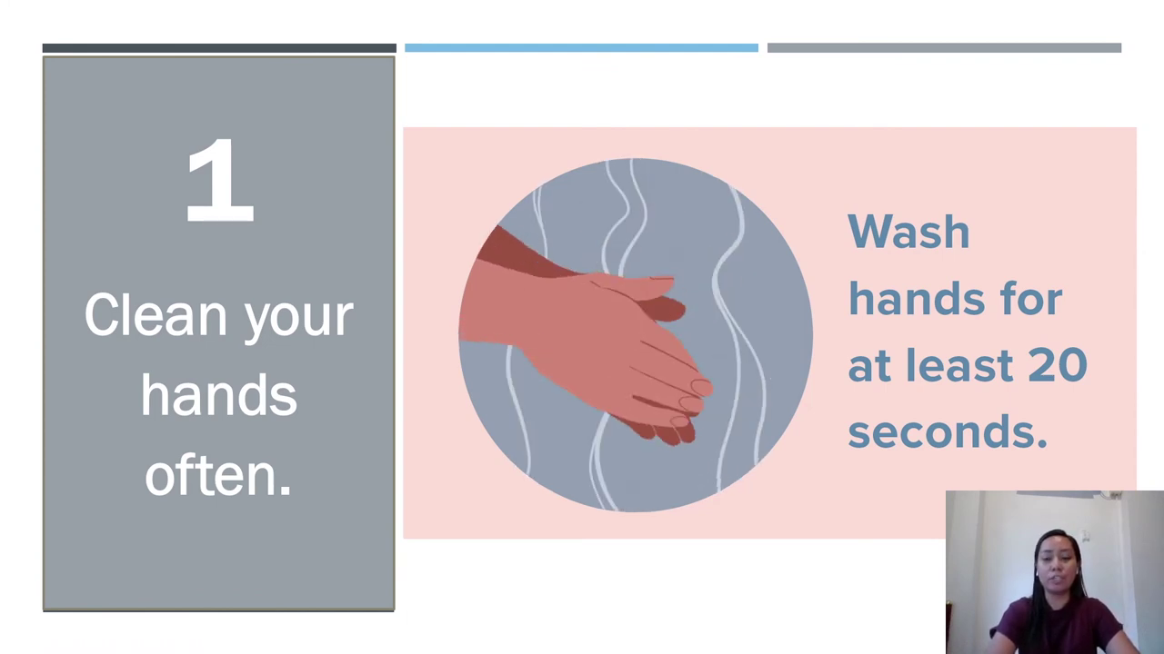
- Advance through the safe-distance, crowded-places and don't-touch-your-face tip slides
{"action": "key", "text": "Right"}
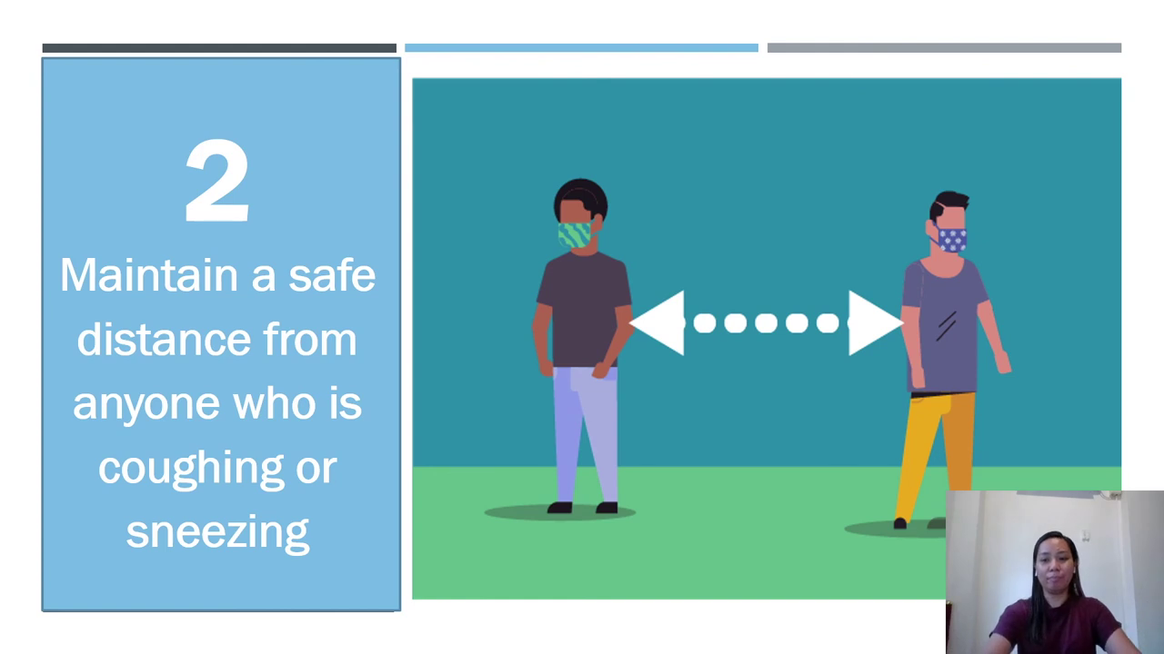
{"action": "key", "text": "Right"}
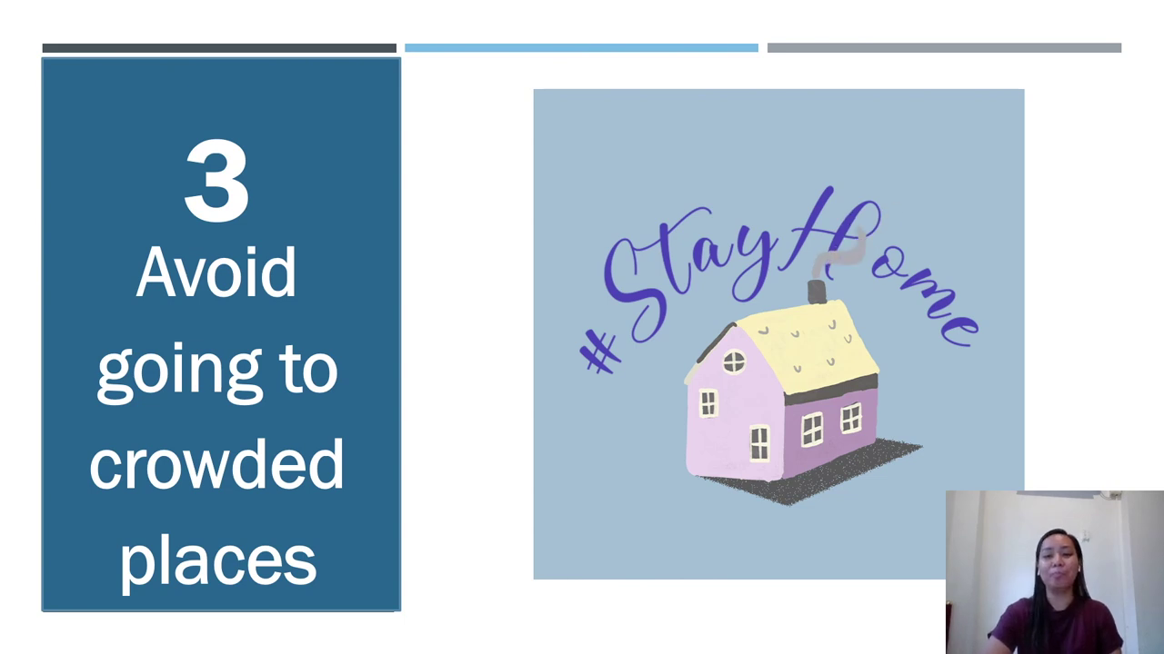
{"action": "key", "text": "Right"}
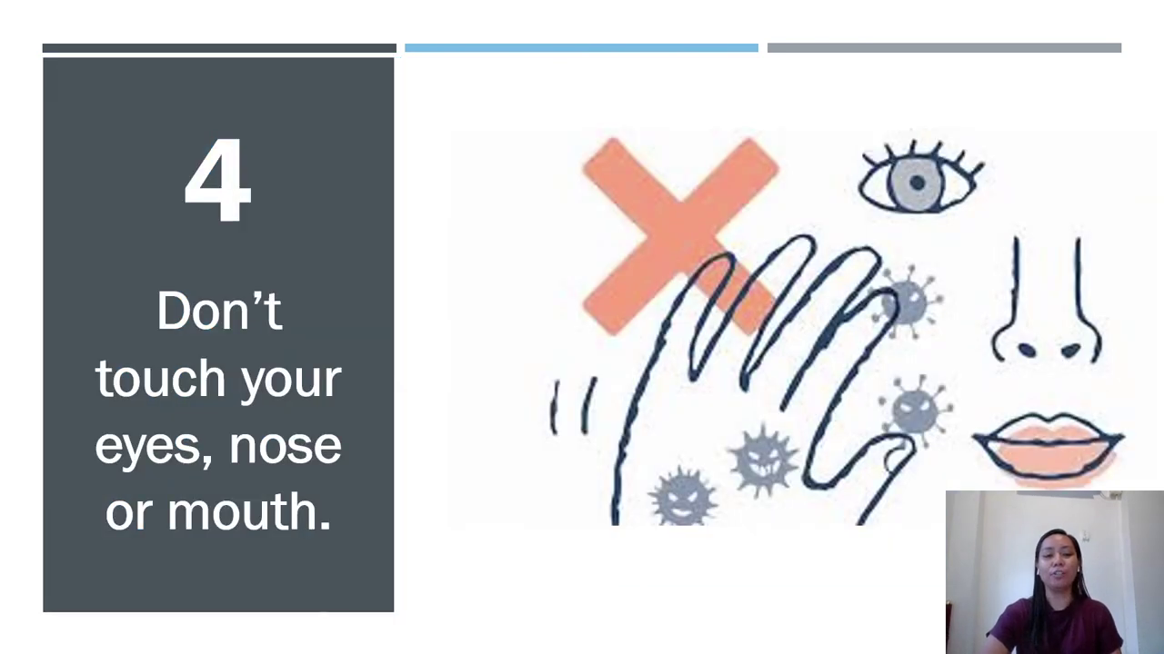